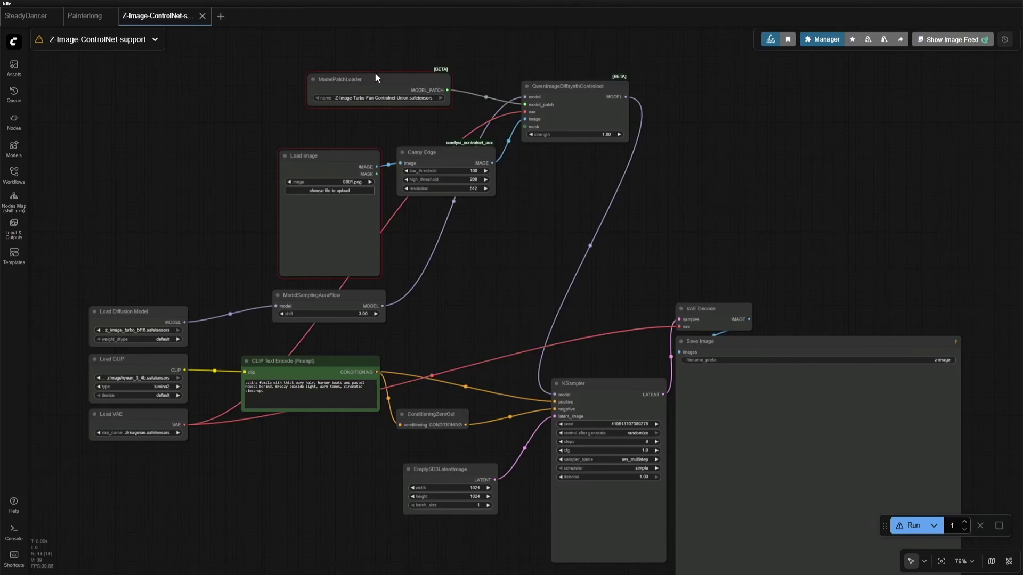
Step: Run update_comfyui.bat from the update folder, confirm the warning, and start a workflow run
drag(375, 79, 363, 76)
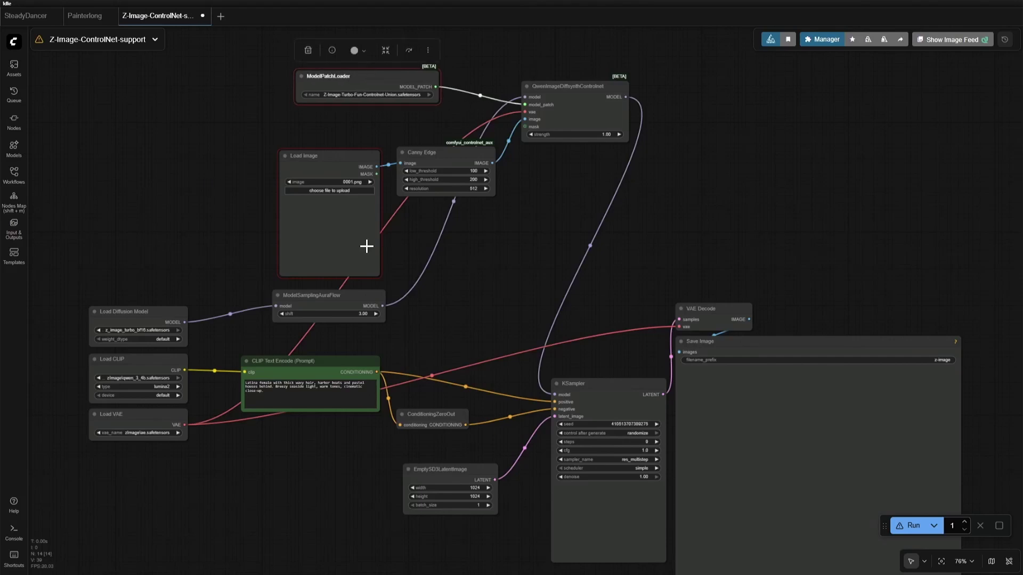
key(alt+Tab)
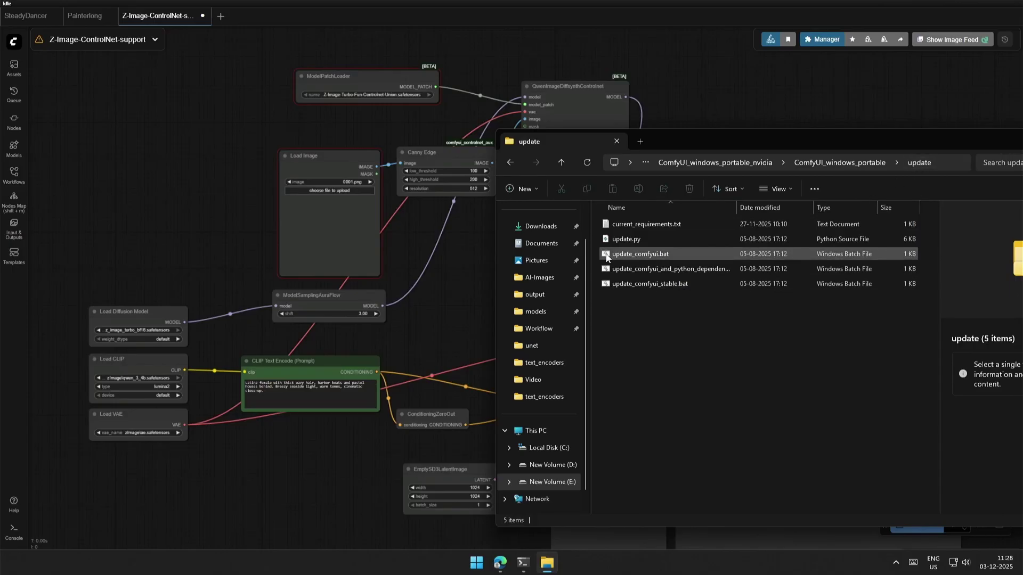
double_click(639, 254)
click(545, 290)
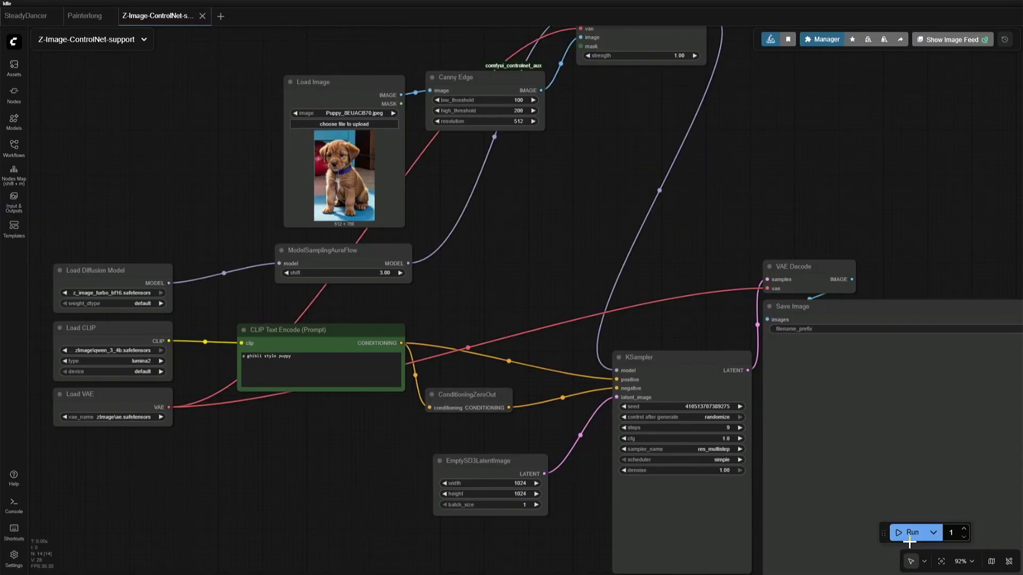
click(910, 534)
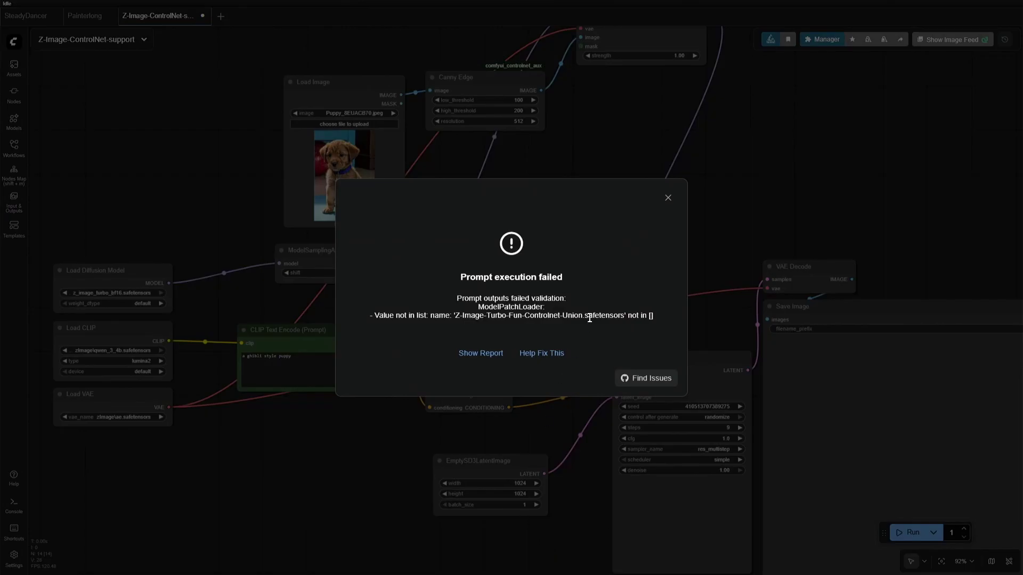
Step: Dismiss the Prompt execution failed message about the missing ControlNet Union model
click(669, 197)
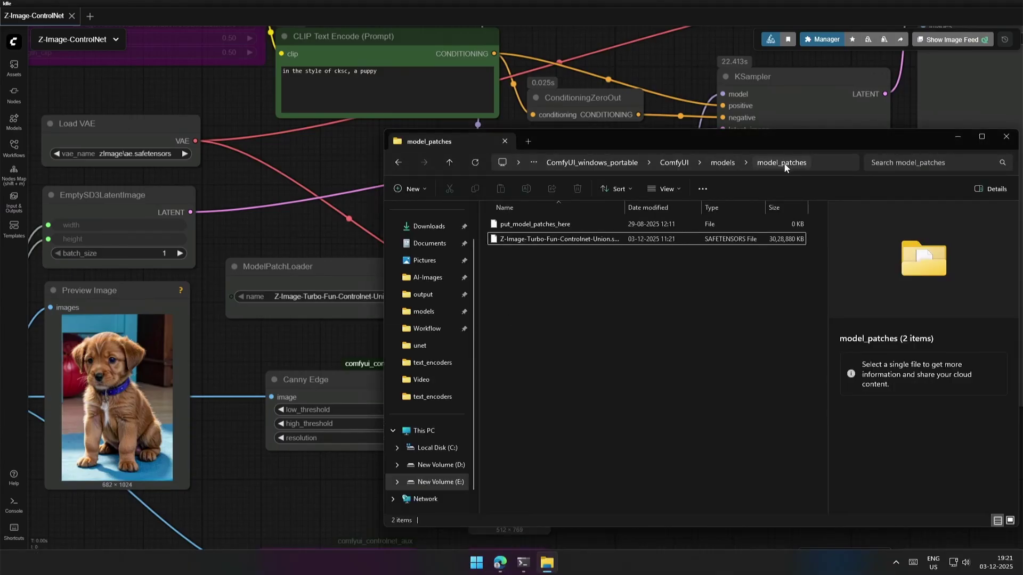
Step: Navigate up to the models folder and into model_patches to confirm the Union model file
click(636, 240)
click(722, 163)
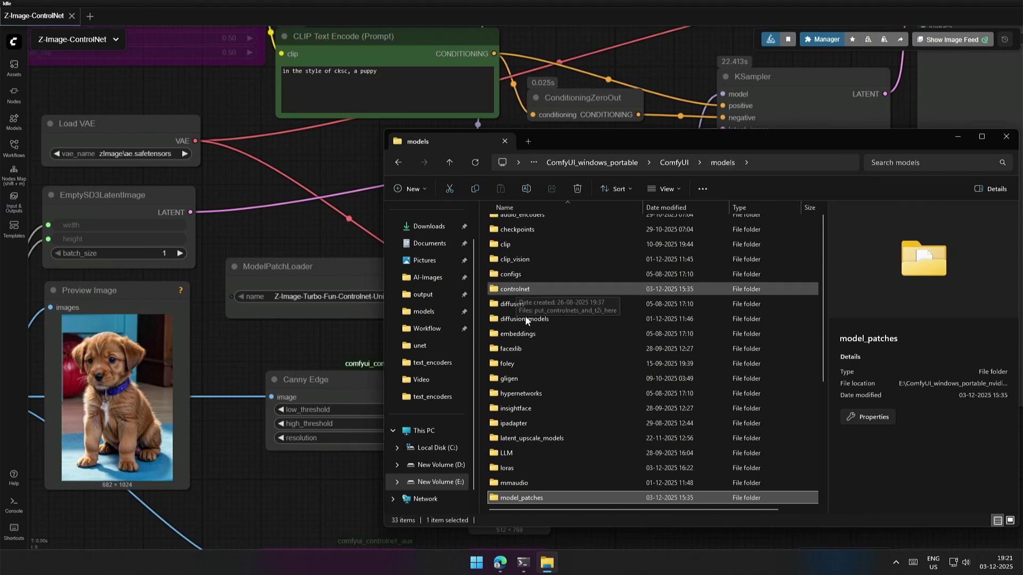
double_click(528, 498)
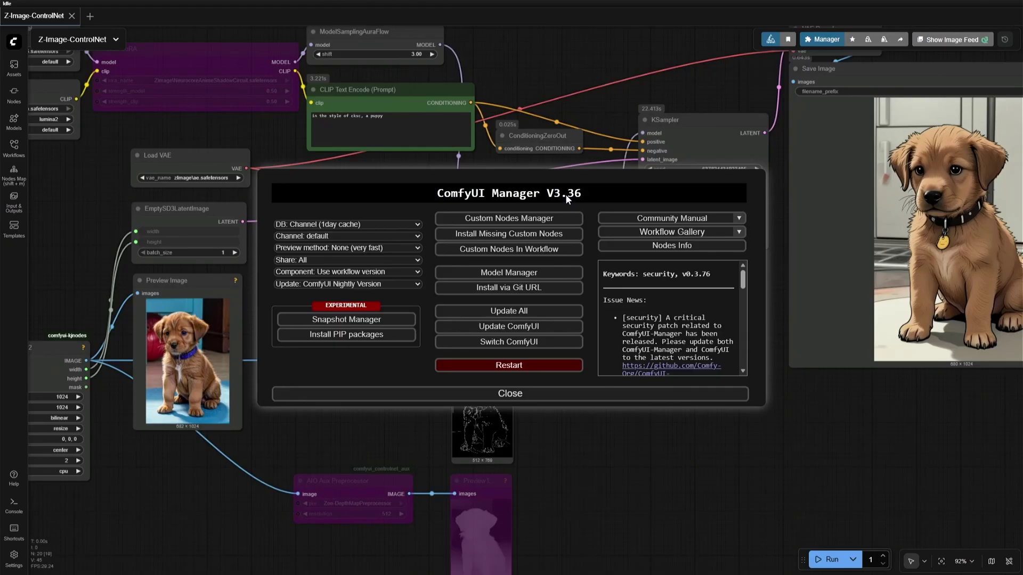
Step: Keep ComfyUI Nightly Version as the Manager update channel and close the Manager panel
click(344, 285)
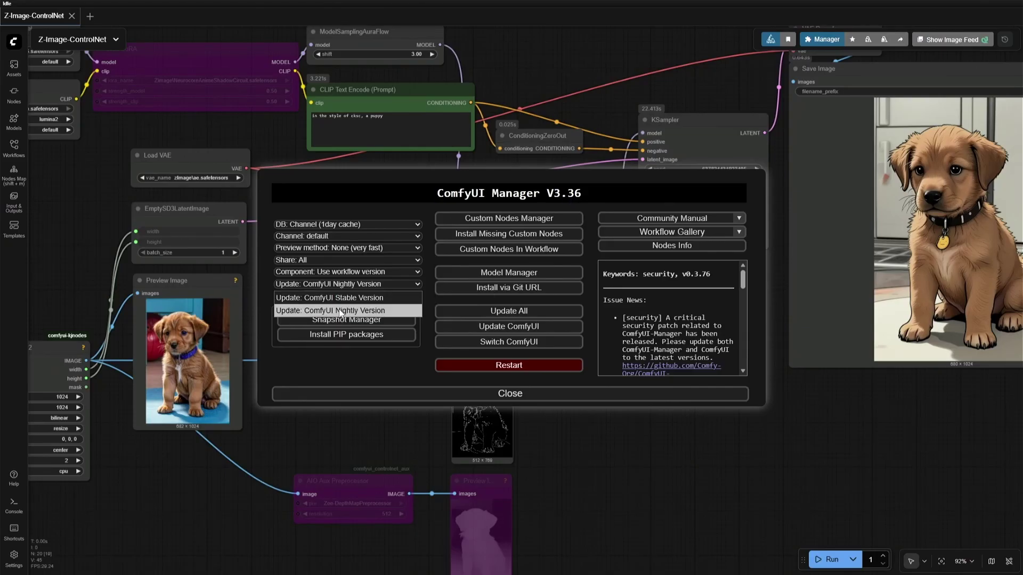
click(346, 310)
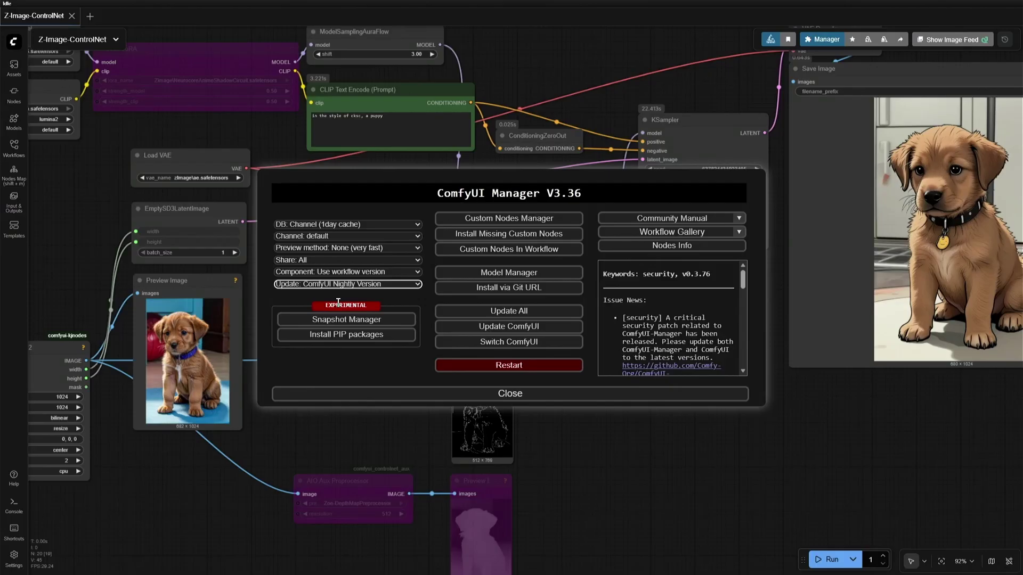
click(509, 394)
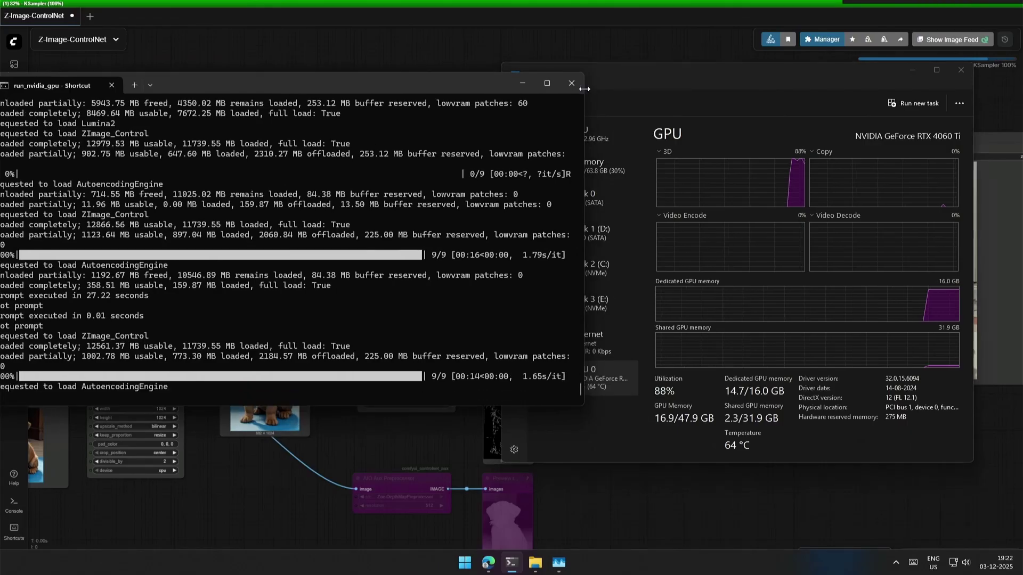
Step: Check GPU and Memory usage in Task Manager, then return to the workflow with the generated puppy
click(615, 80)
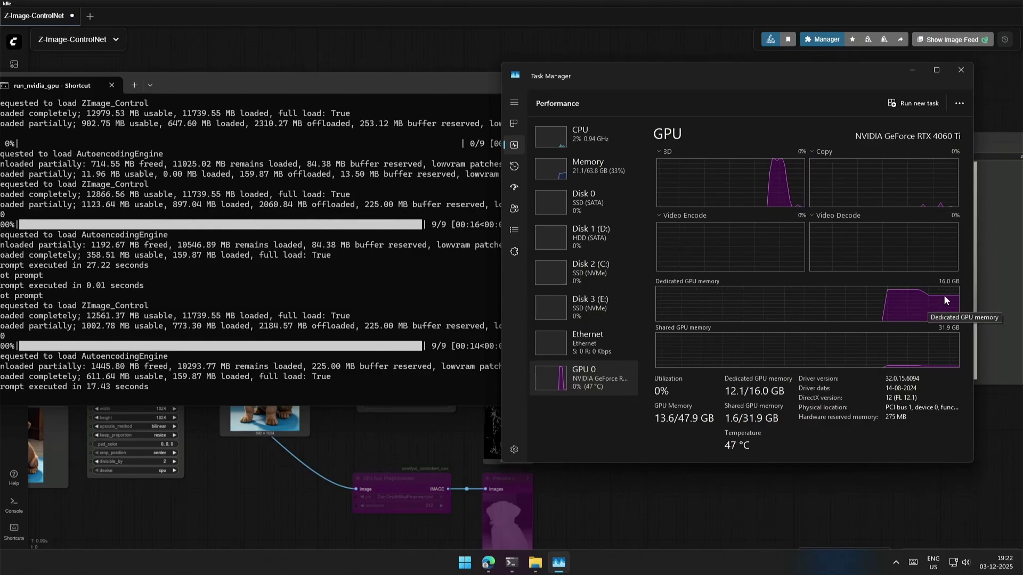
click(612, 173)
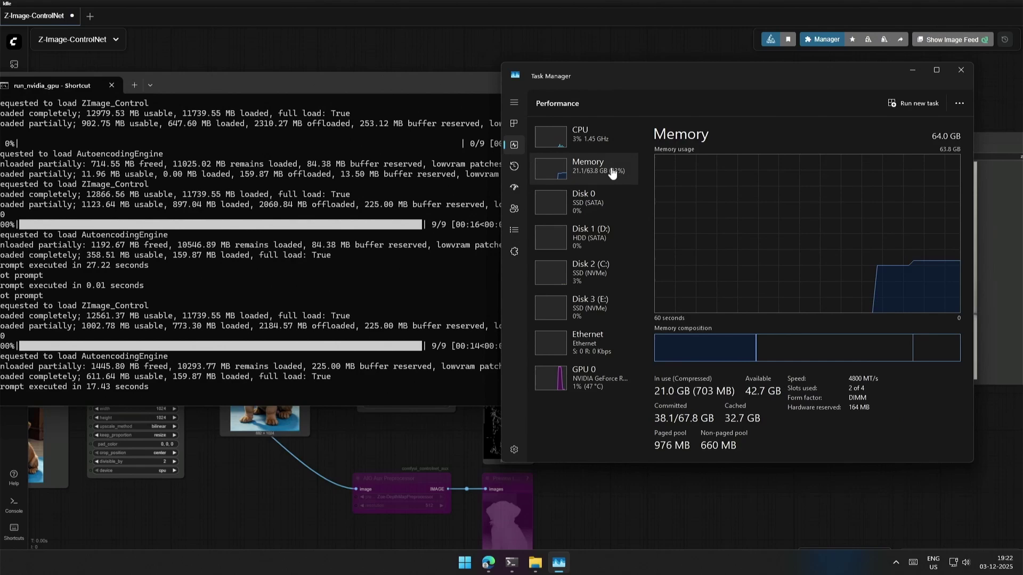
click(640, 499)
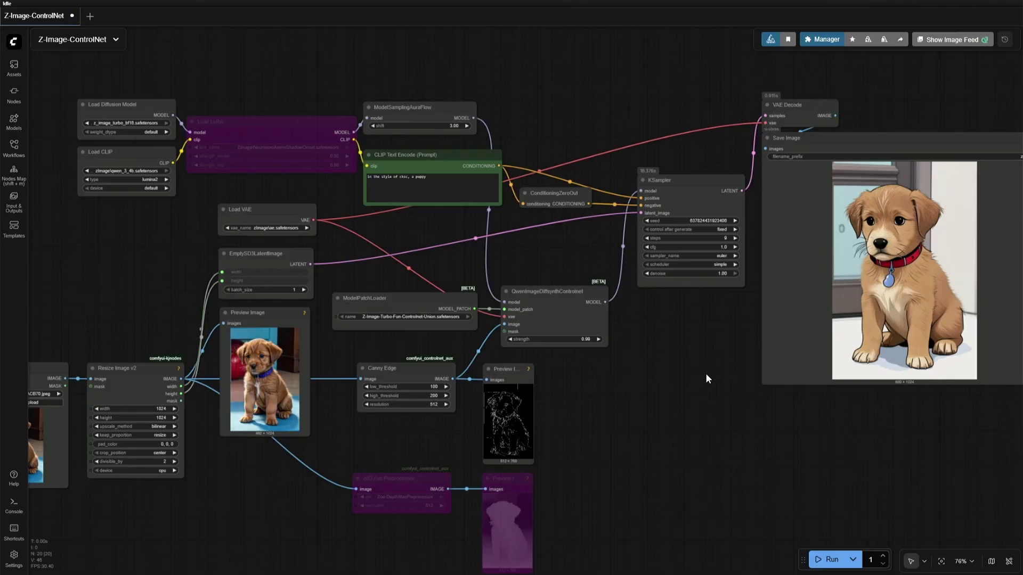
scroll(398, 421, up, 4)
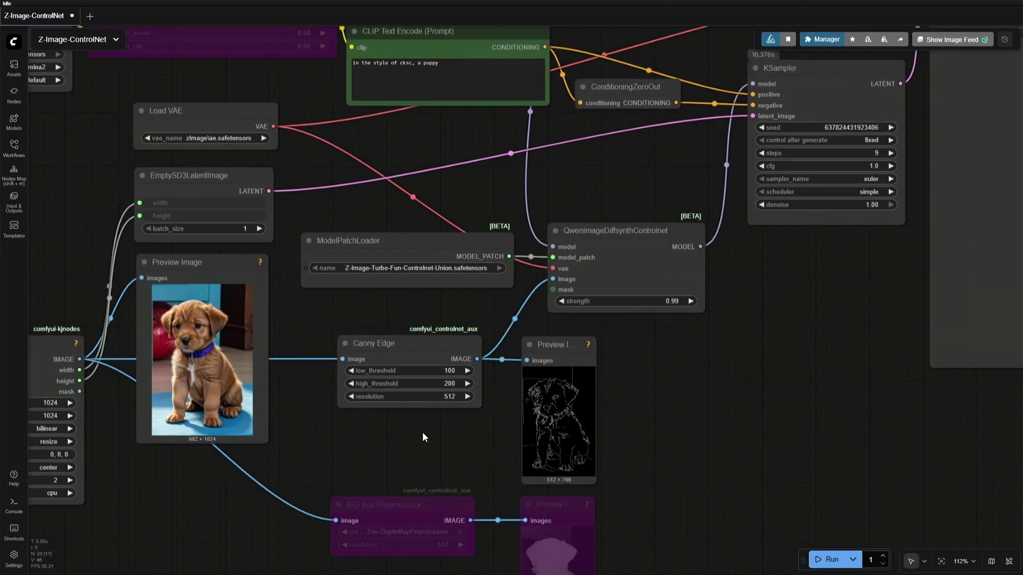
scroll(422, 431, down, 3)
scroll(550, 341, up, 3)
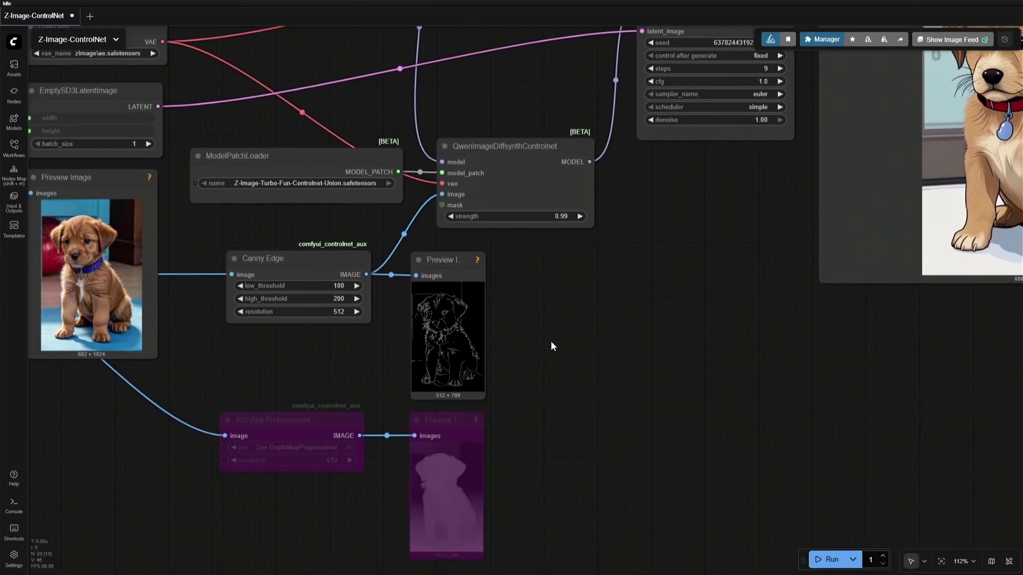
Step: Un-bypass the Zoe depth preprocessor and preview, wire its IMAGE into the ControlNet input, and run
click(302, 265)
scroll(461, 334, down, 4)
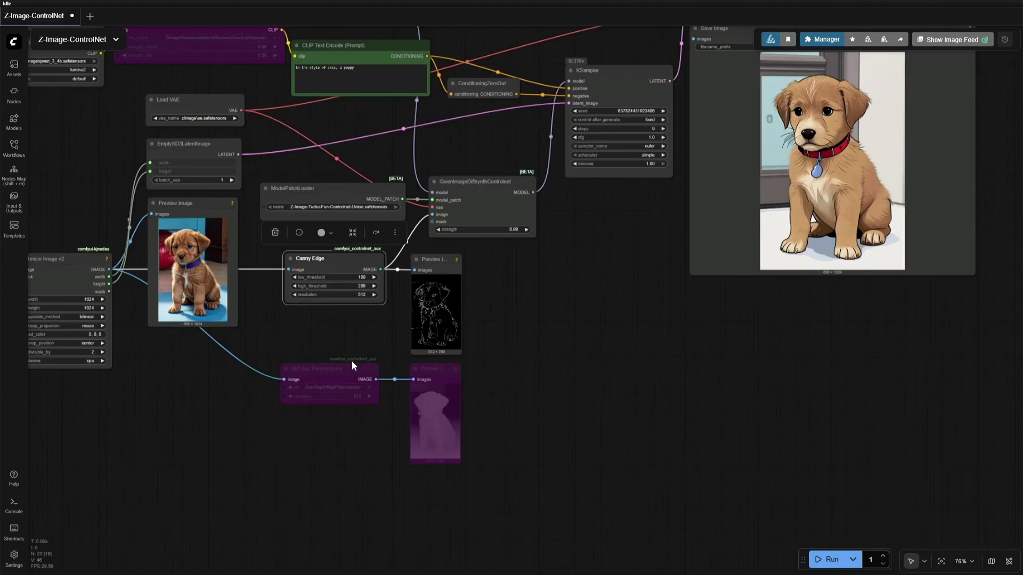
drag(351, 361, 464, 468)
click(403, 344)
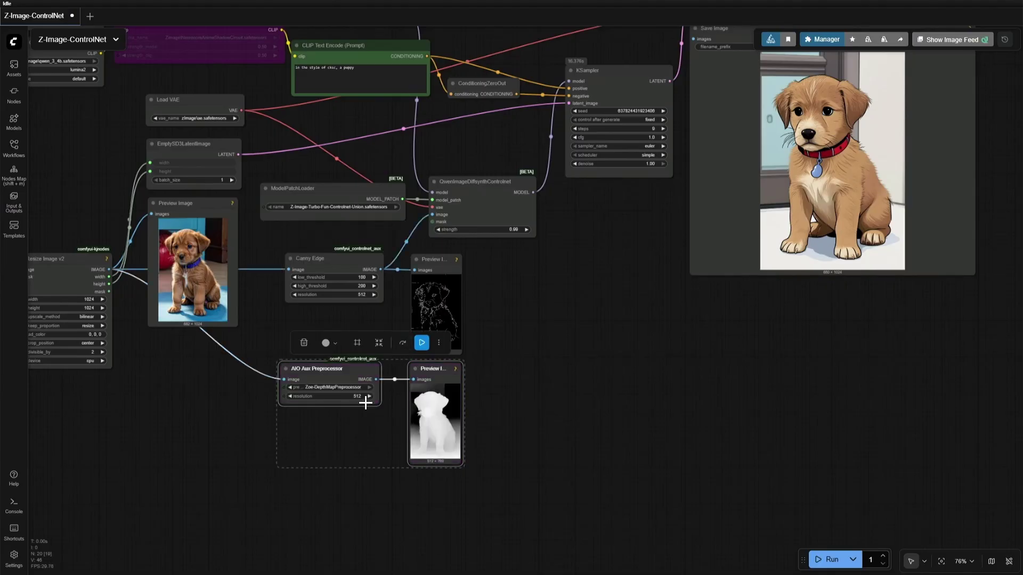
scroll(368, 399, up, 5)
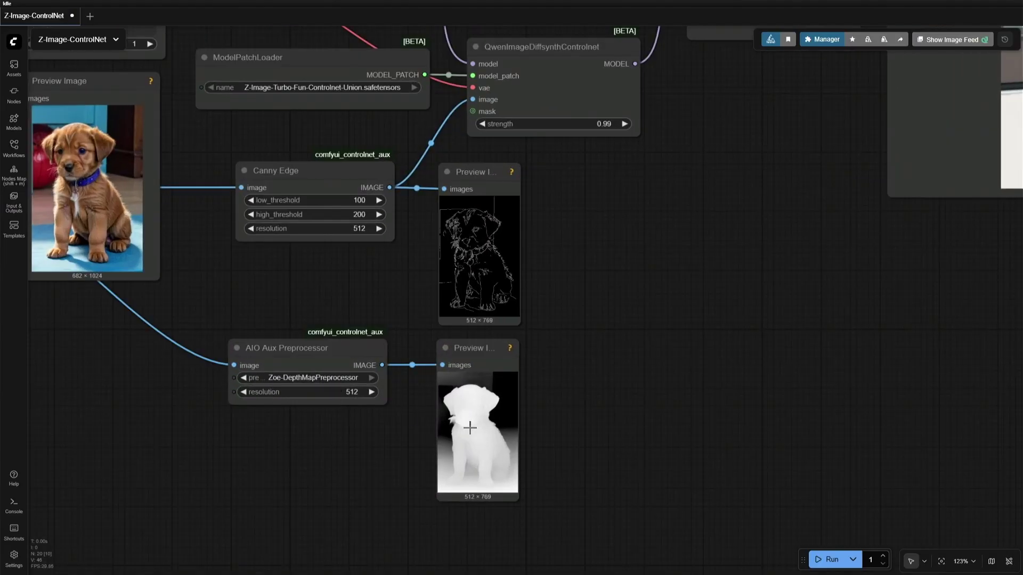
scroll(472, 427, down, 5)
drag(416, 423, 467, 275)
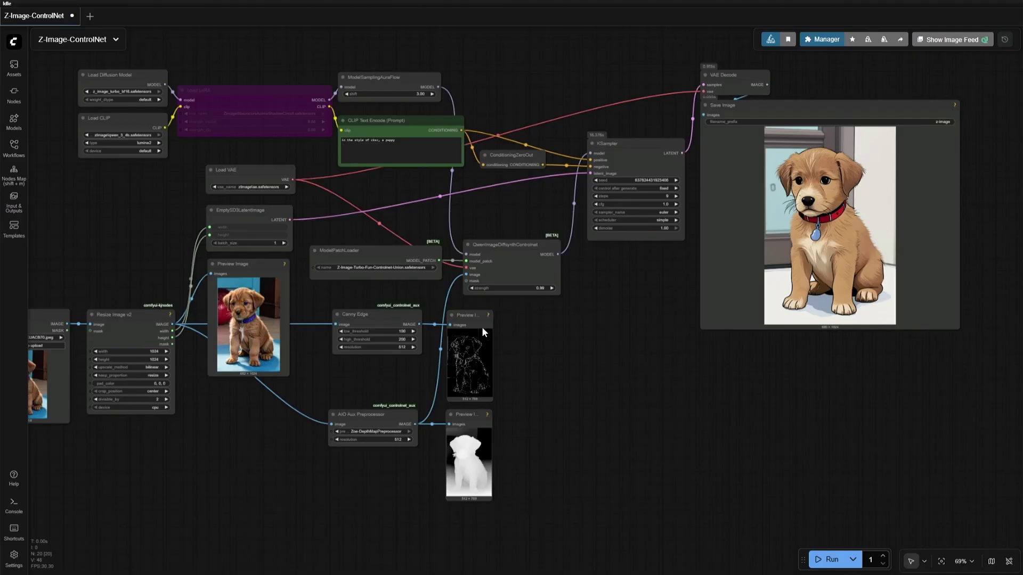
click(832, 560)
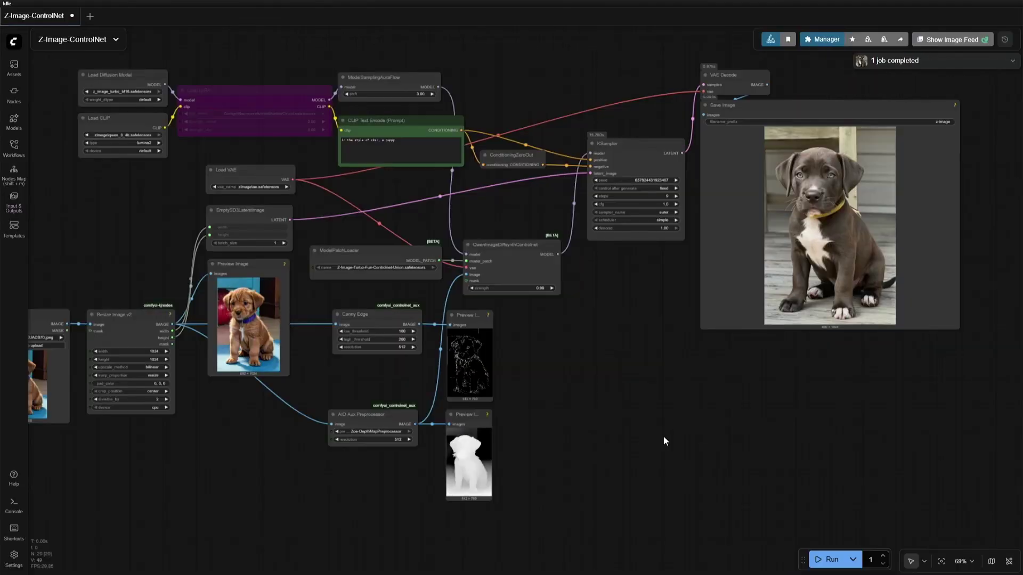
scroll(663, 437, up, 2)
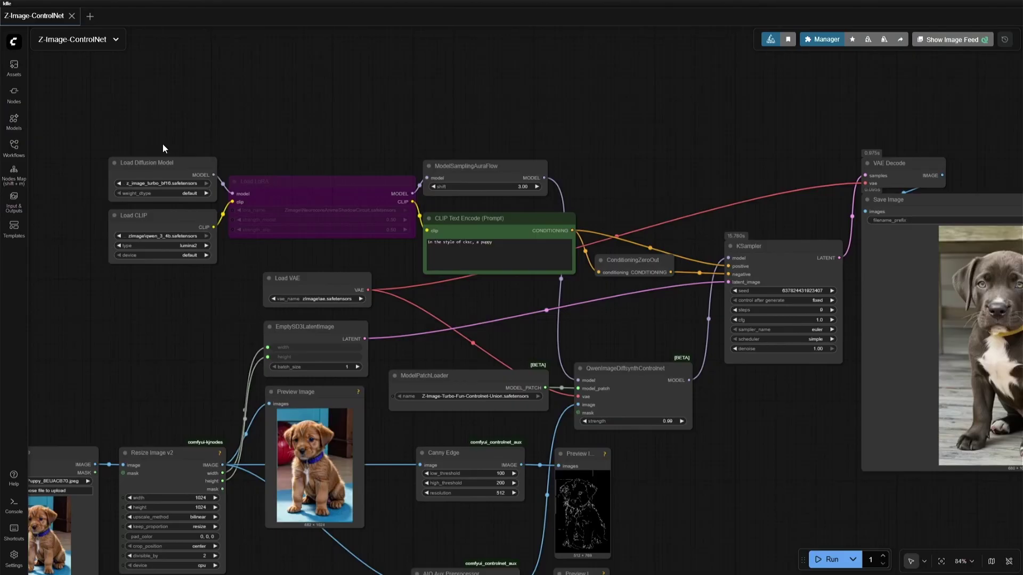
drag(165, 137, 175, 276)
scroll(182, 280, up, 3)
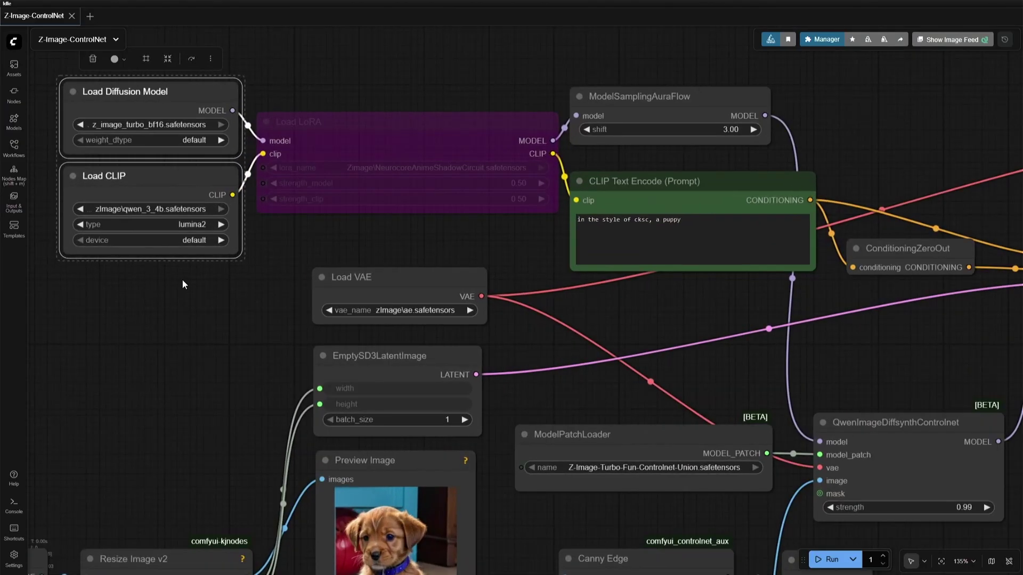
scroll(182, 279, down, 1)
click(358, 141)
key(ctrl+b)
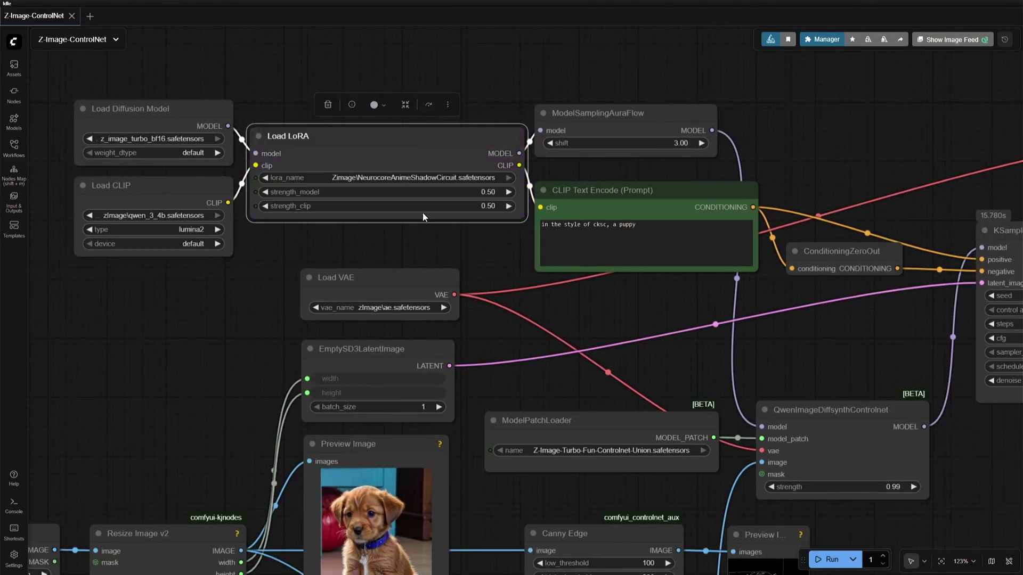
scroll(423, 213, up, 3)
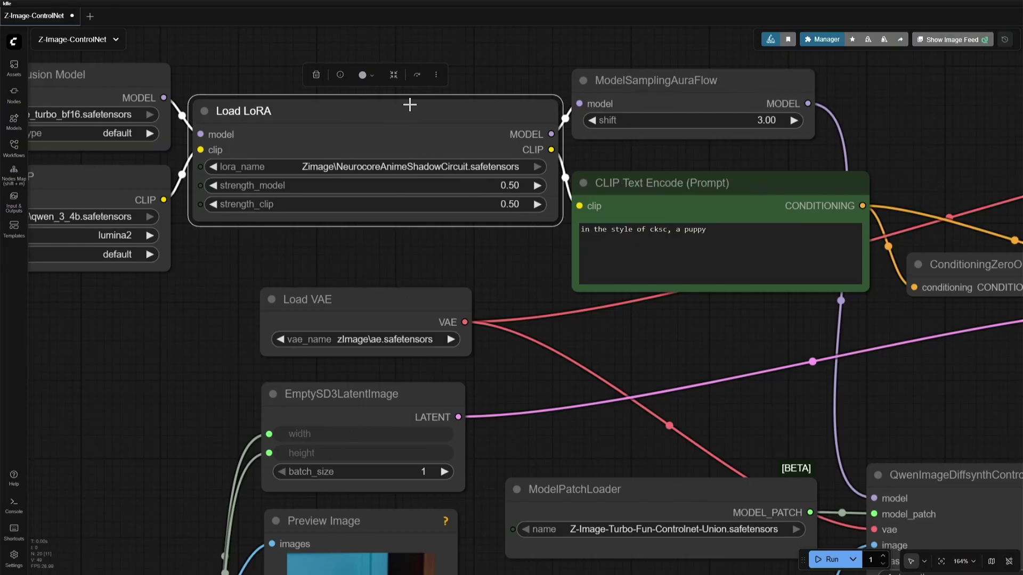
click(416, 76)
scroll(468, 249, down, 2)
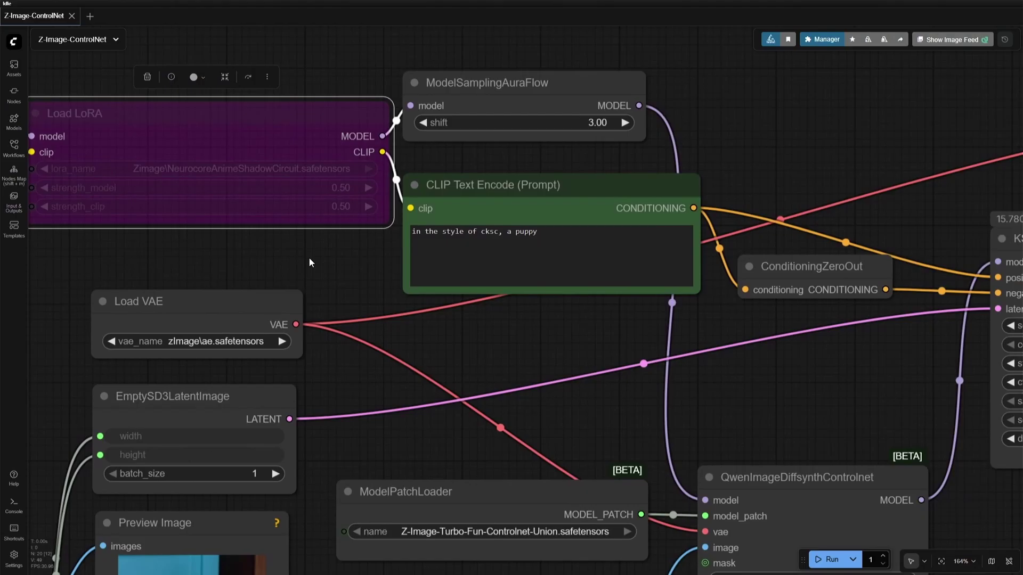
scroll(310, 258, down, 2)
click(473, 208)
scroll(623, 377, down, 2)
scroll(560, 360, down, 2)
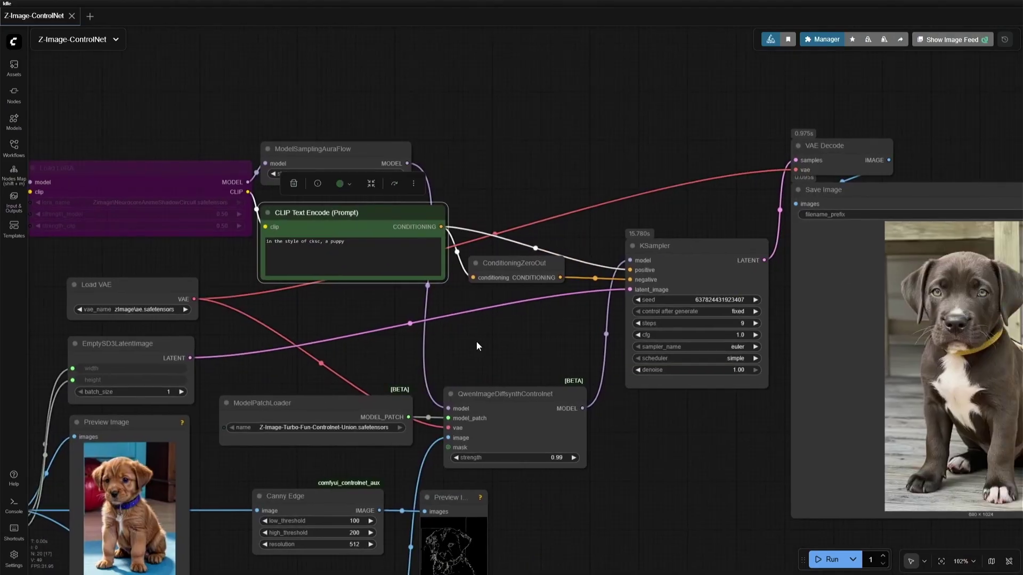
scroll(477, 342, down, 2)
Step: Box-select the image preprocessing nodes, move them up-right and enclose them in a group
drag(481, 356, 324, 431)
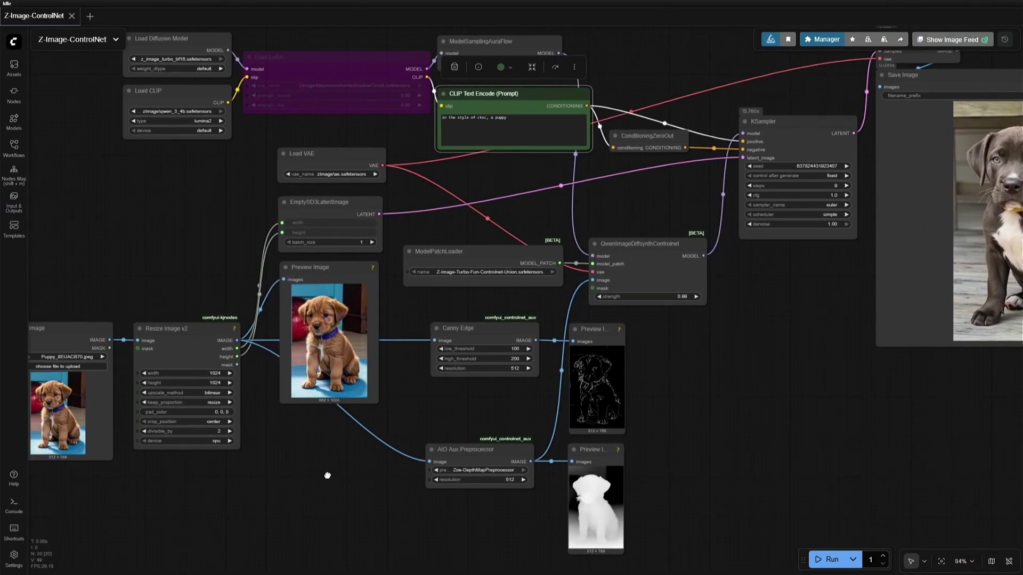
drag(327, 479, 327, 472)
mouse_move(644, 170)
mouse_down()
mouse_move(652, 140)
mouse_move(629, 159)
mouse_up()
drag(78, 210, 670, 530)
drag(670, 480, 833, 321)
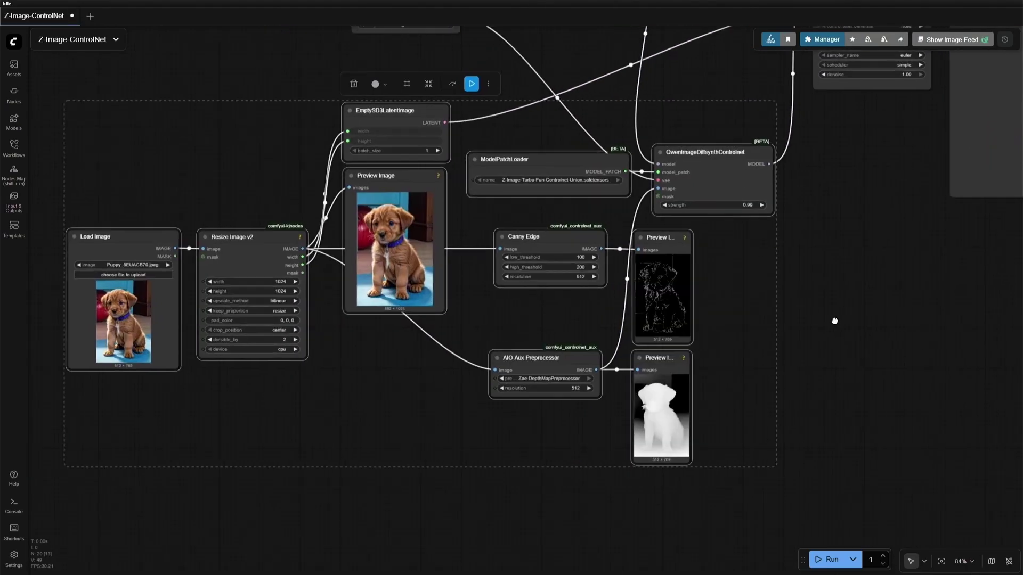
click(407, 100)
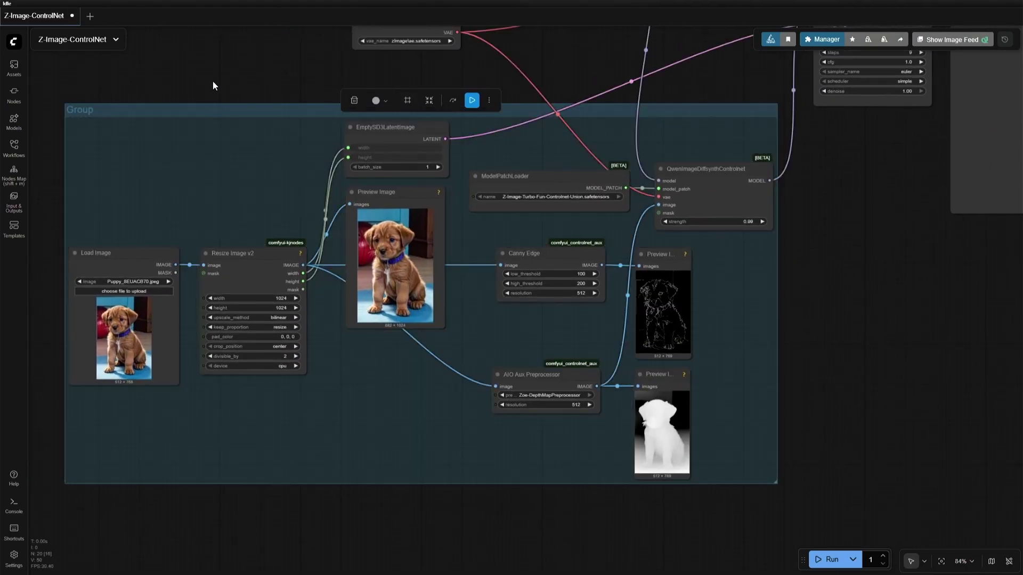
Step: Inspect the Load Image, Resize Image v2, EmptySD3LatentImage, KSampler and preprocessor nodes across the graph
click(213, 81)
scroll(213, 239, up, 3)
click(121, 265)
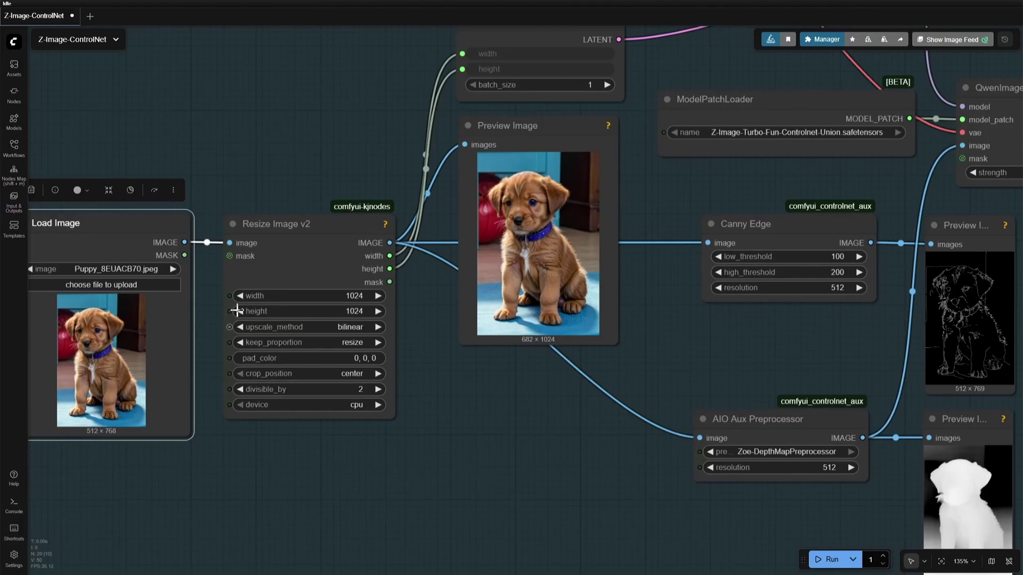
click(280, 224)
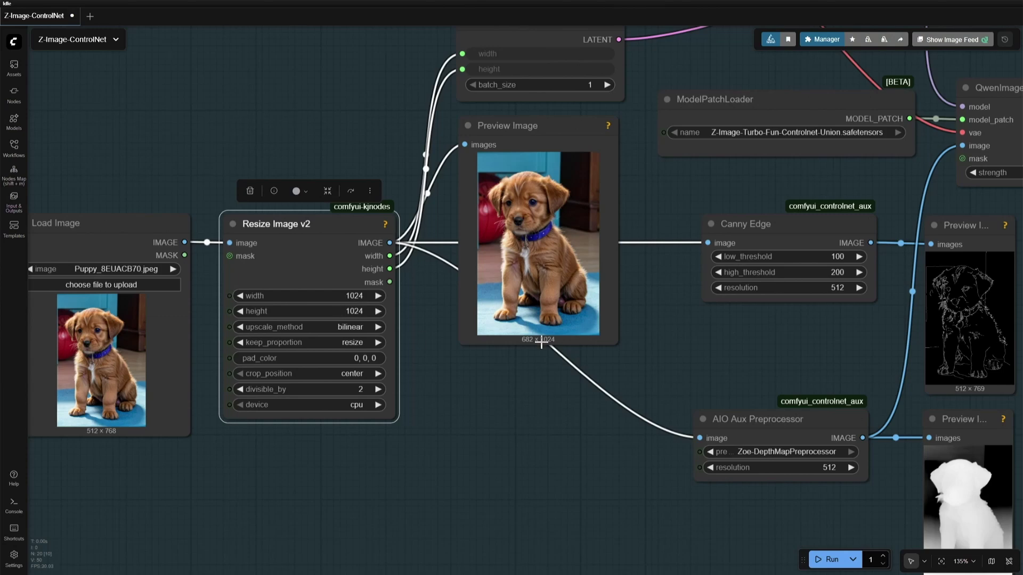
scroll(535, 349, up, 3)
drag(528, 352, 653, 367)
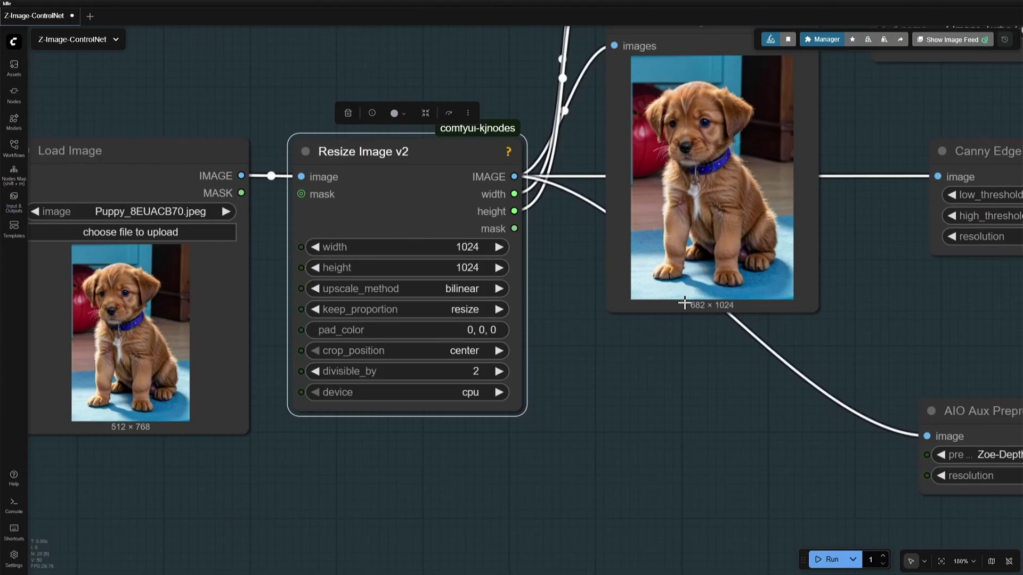
scroll(718, 311, down, 4)
drag(559, 400, 211, 370)
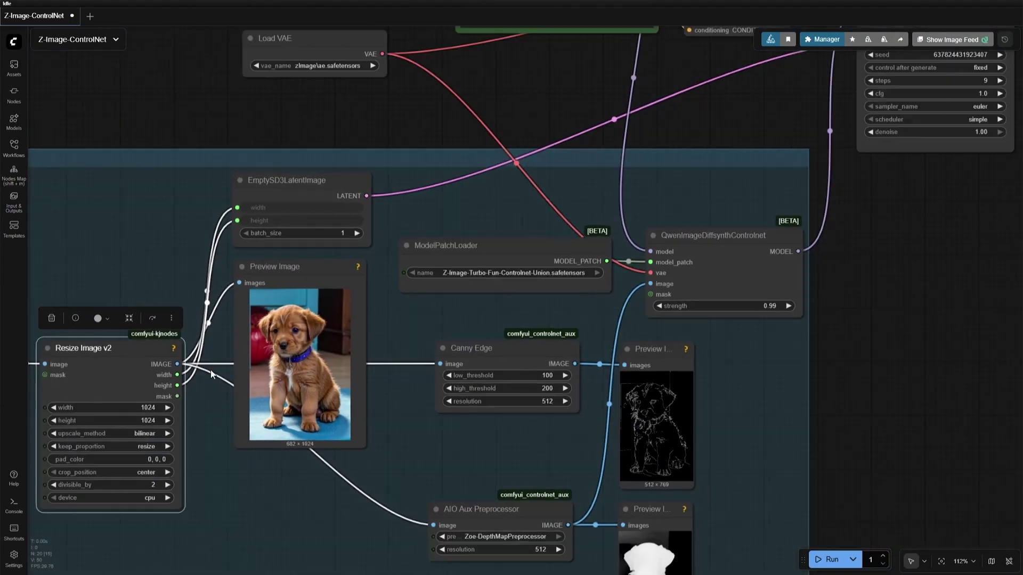
click(364, 196)
drag(457, 214, 224, 335)
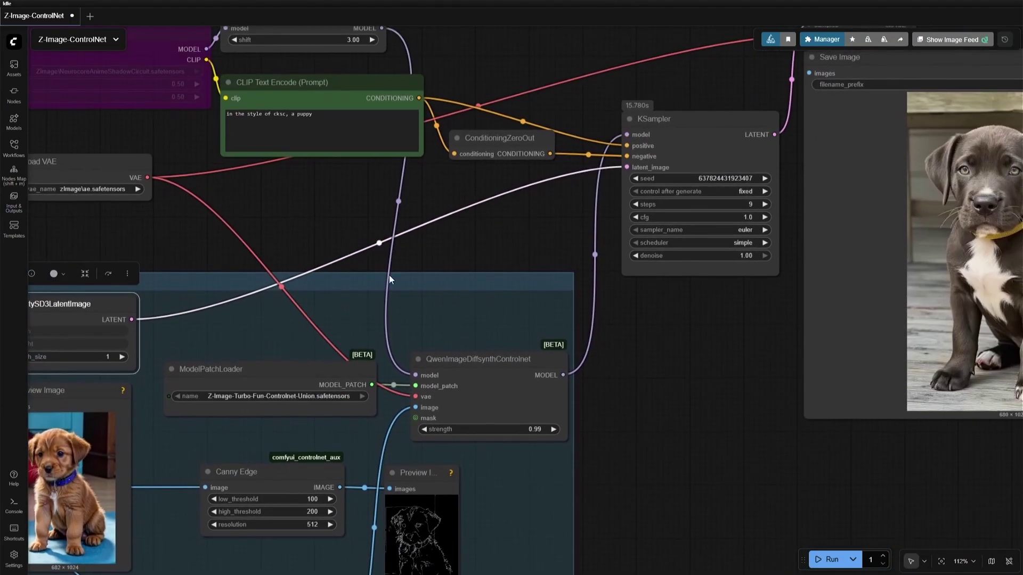
drag(100, 474, 308, 336)
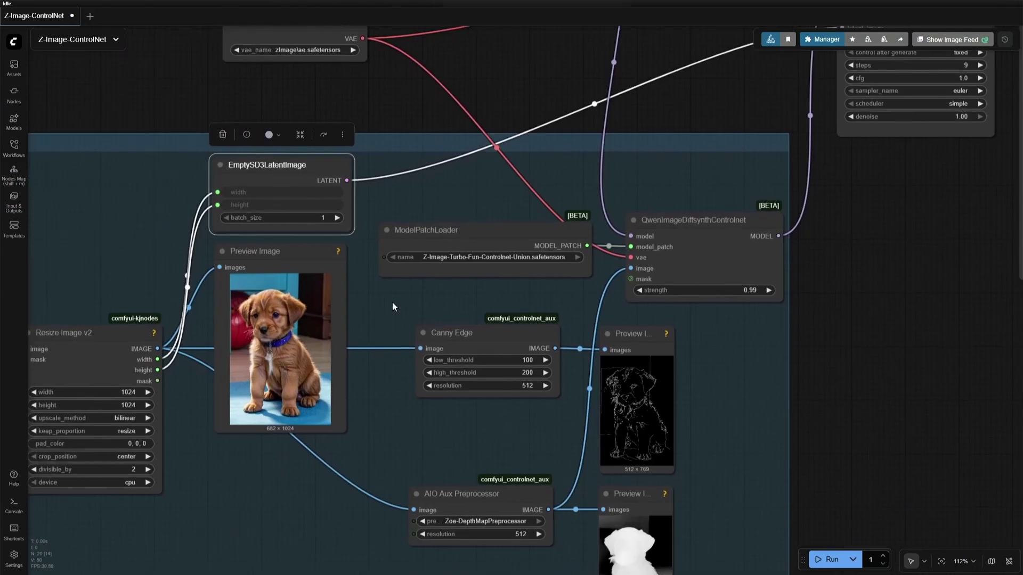
drag(391, 307, 89, 273)
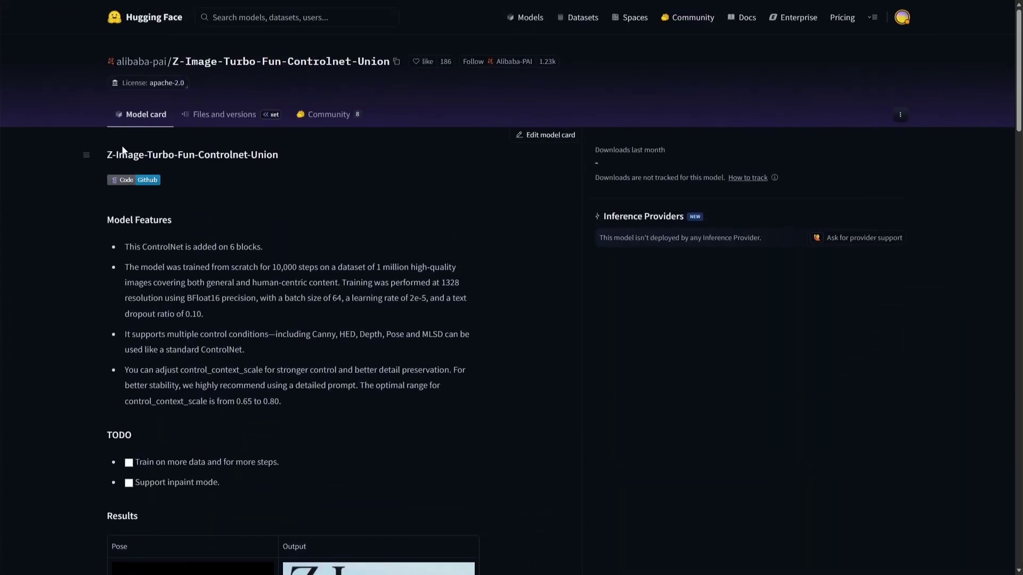
drag(116, 62, 392, 63)
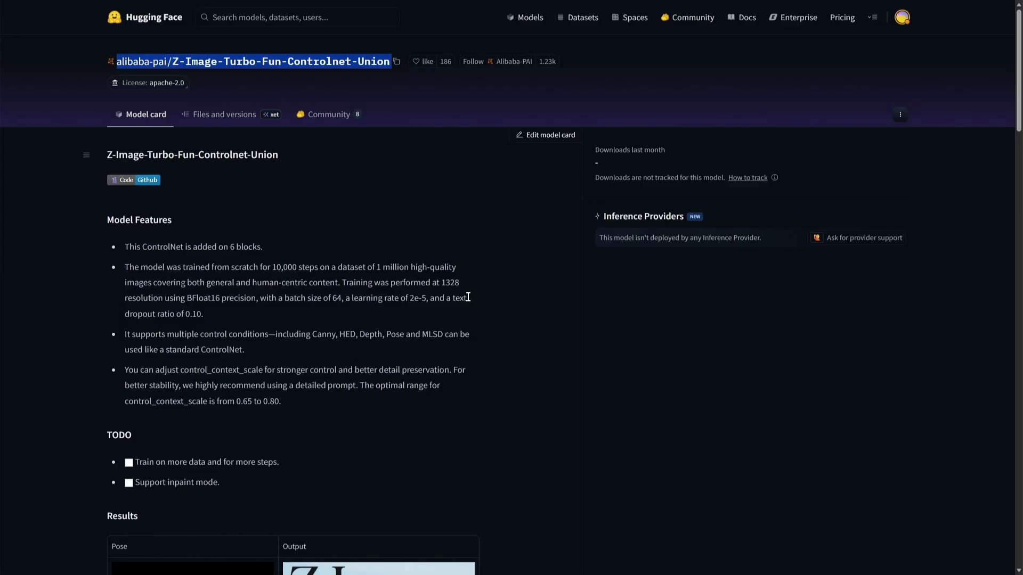
click(49, 320)
click(224, 115)
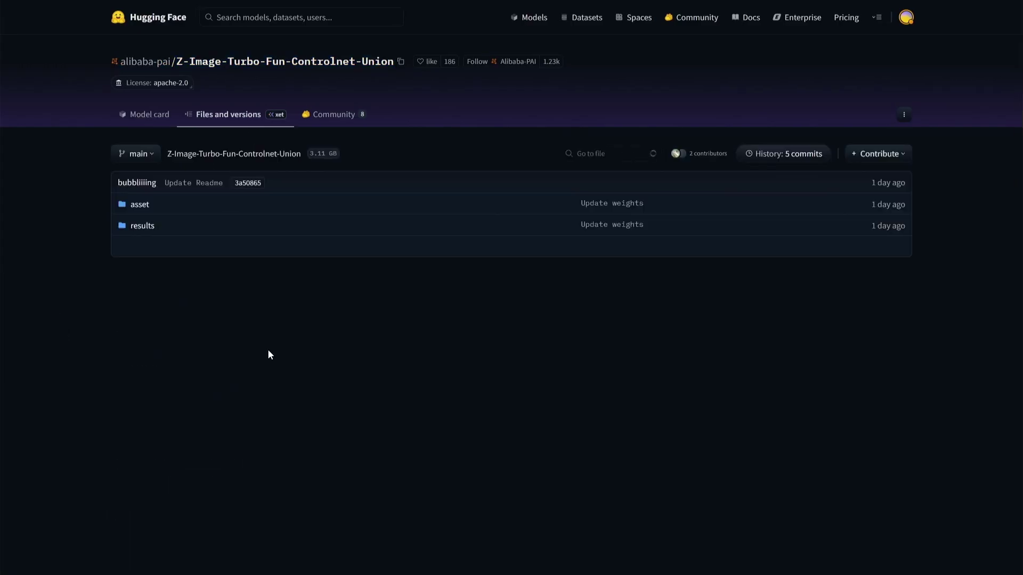
drag(106, 289, 673, 315)
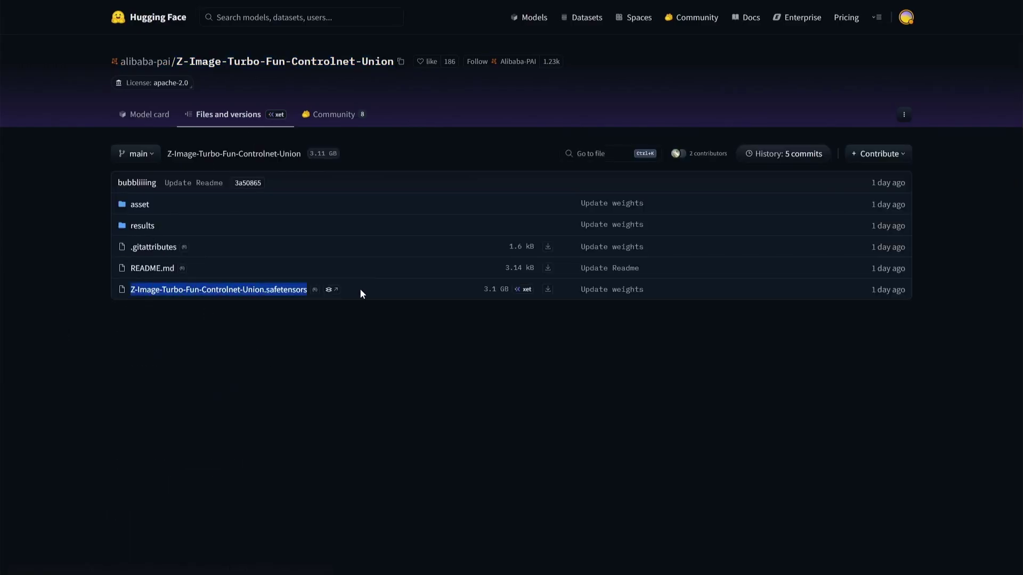
click(439, 370)
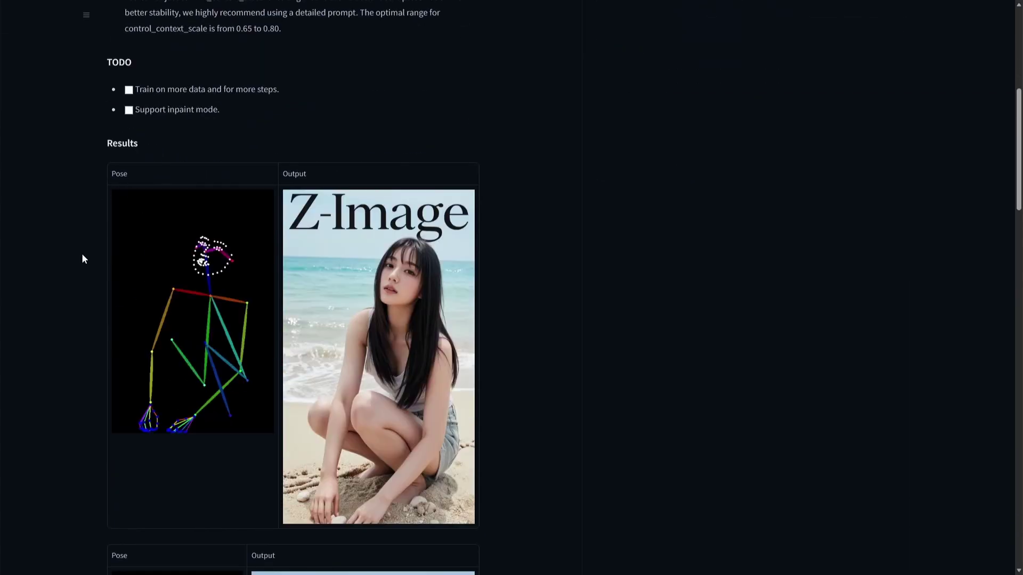
scroll(71, 307, down, 5)
scroll(70, 307, down, 5)
scroll(70, 306, down, 3)
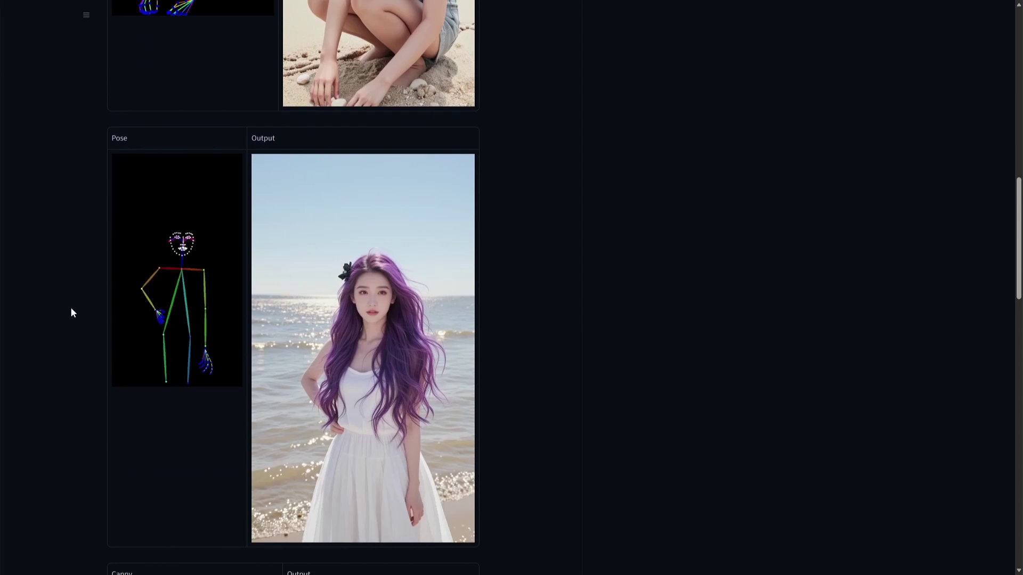
scroll(71, 307, down, 5)
scroll(70, 306, down, 3)
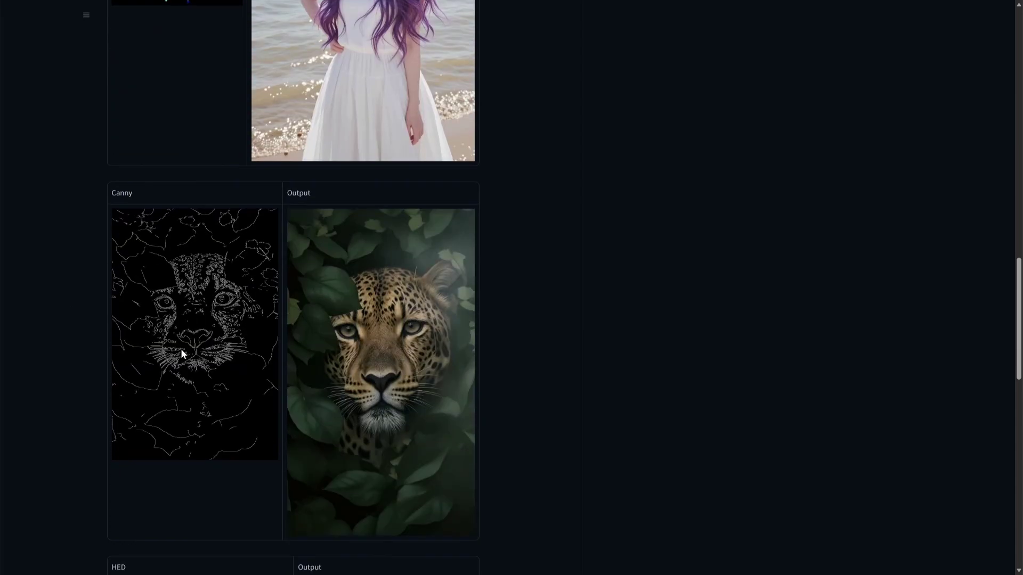
scroll(42, 329, down, 3)
scroll(42, 328, down, 2)
scroll(43, 329, down, 3)
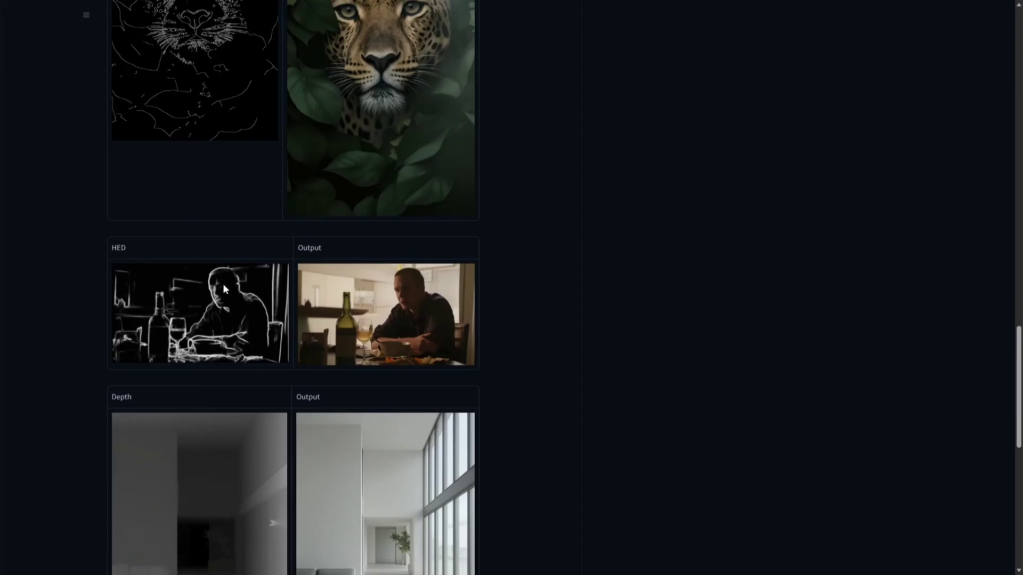
scroll(192, 308, down, 2)
scroll(160, 295, down, 2)
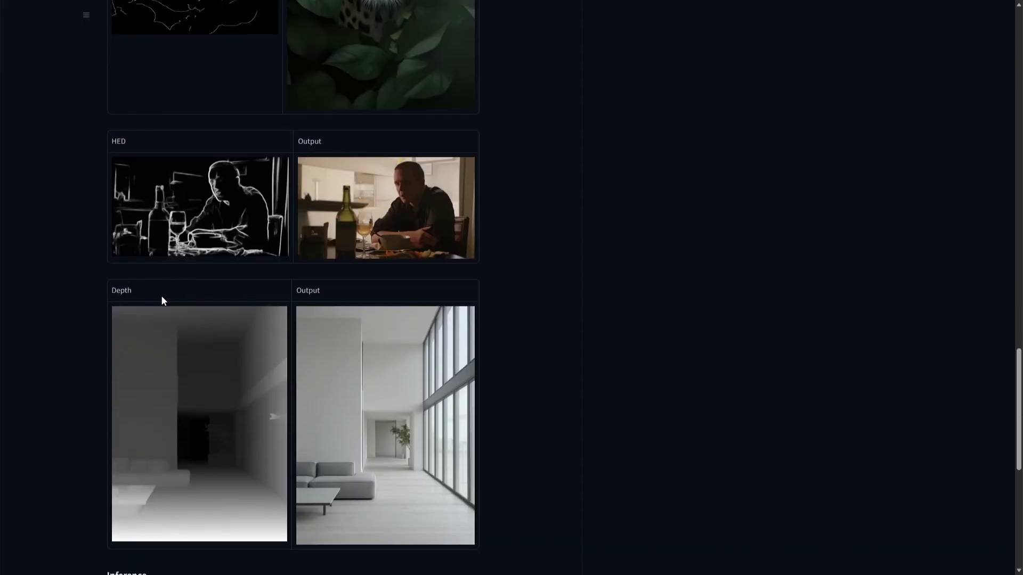
scroll(214, 346, down, 1)
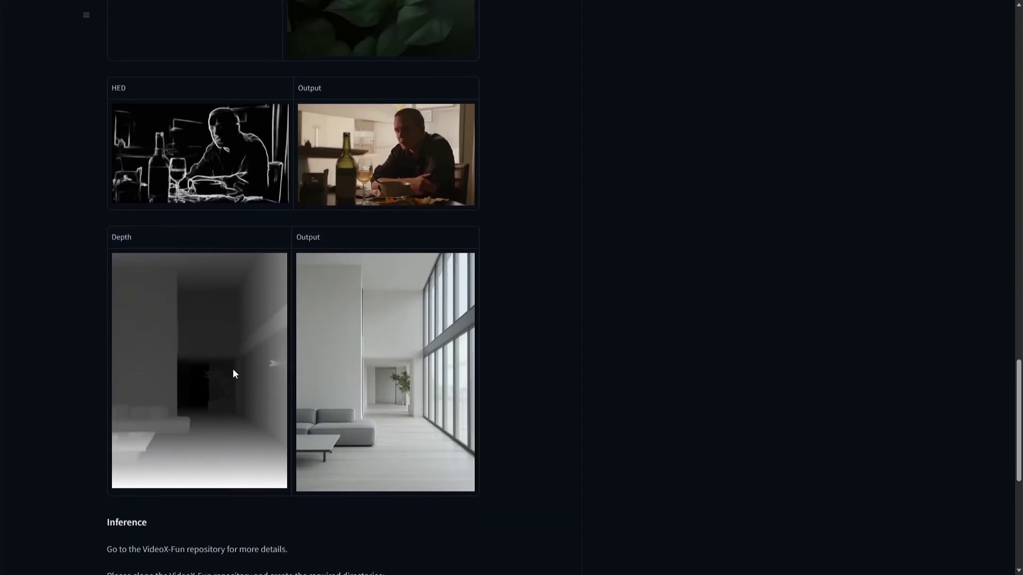
scroll(207, 404, down, 2)
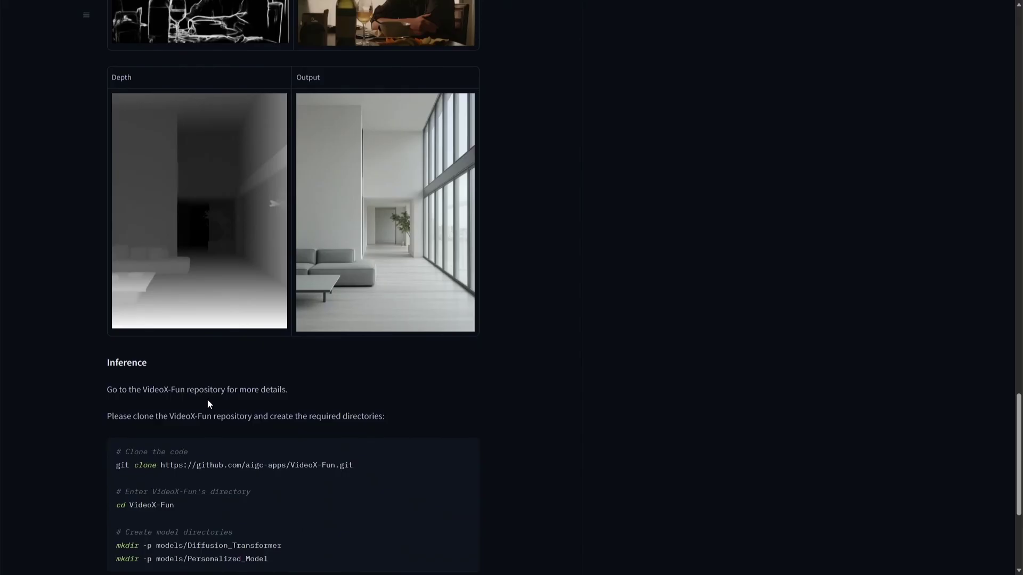
scroll(207, 404, down, 2)
scroll(207, 404, down, 1)
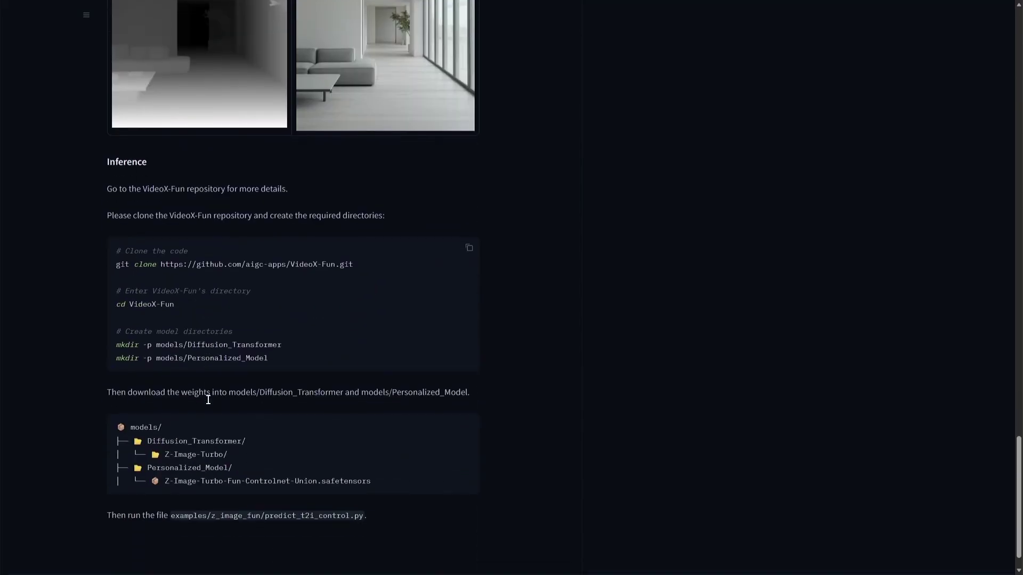
scroll(207, 399, up, 5)
scroll(207, 399, up, 5)
scroll(207, 399, up, 4)
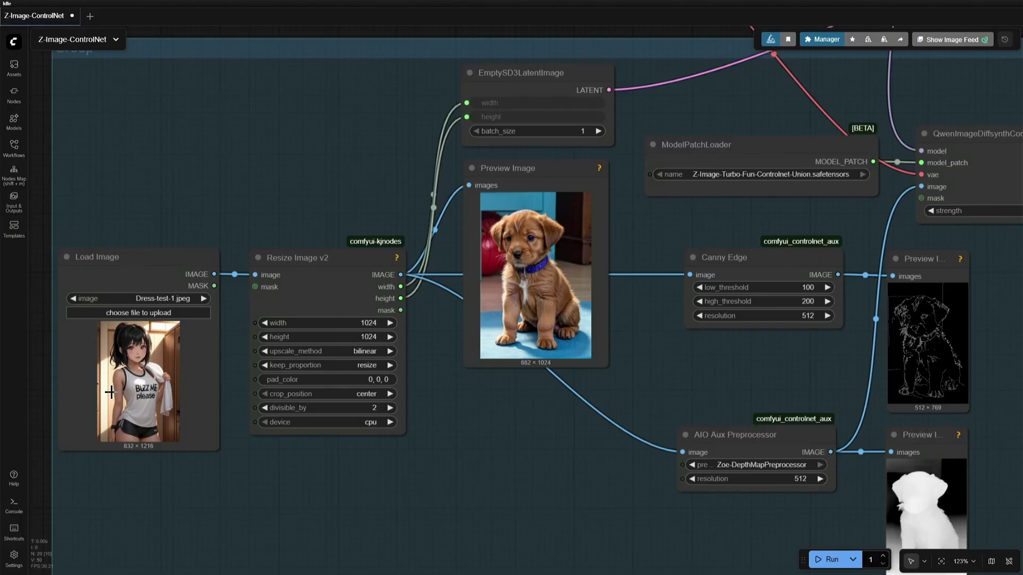
scroll(172, 474, up, 5)
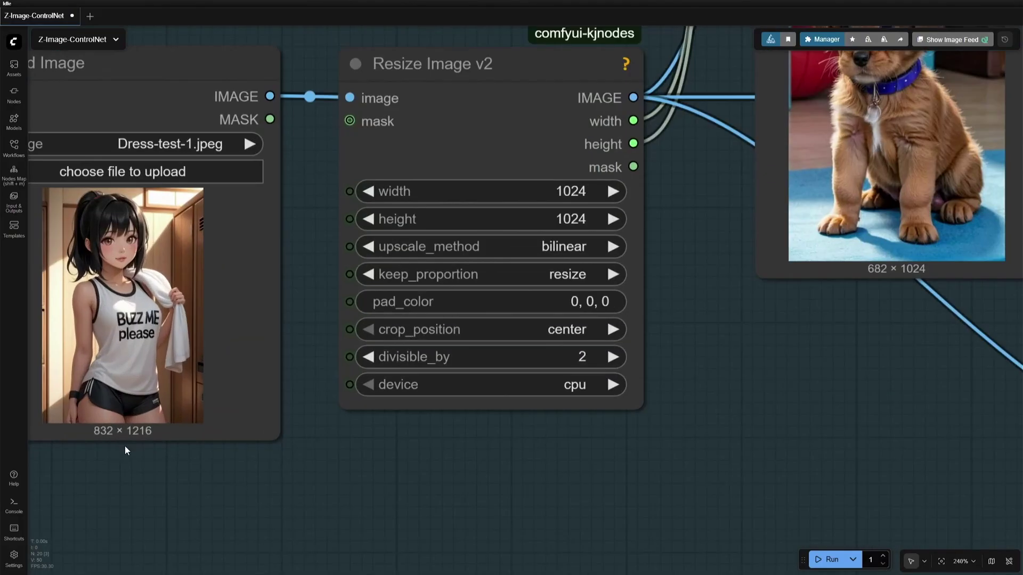
scroll(125, 446, up, 3)
Step: Set Resize Image v2 width and height to 1216 for the dress test image
drag(137, 473, 181, 479)
scroll(181, 479, down, 1)
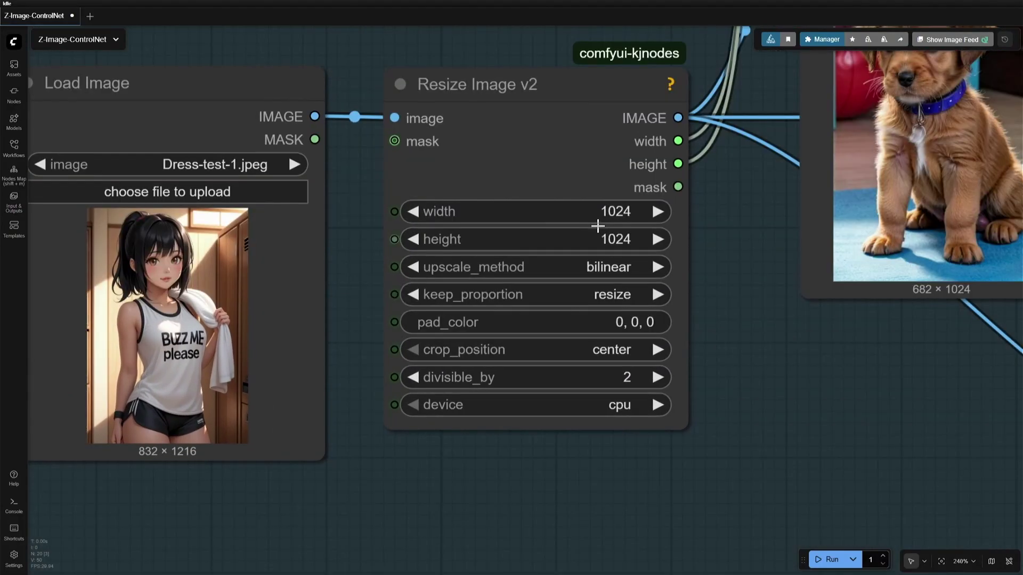
click(598, 211)
text(1216)
key(Return)
click(599, 240)
text(1216)
key(Return)
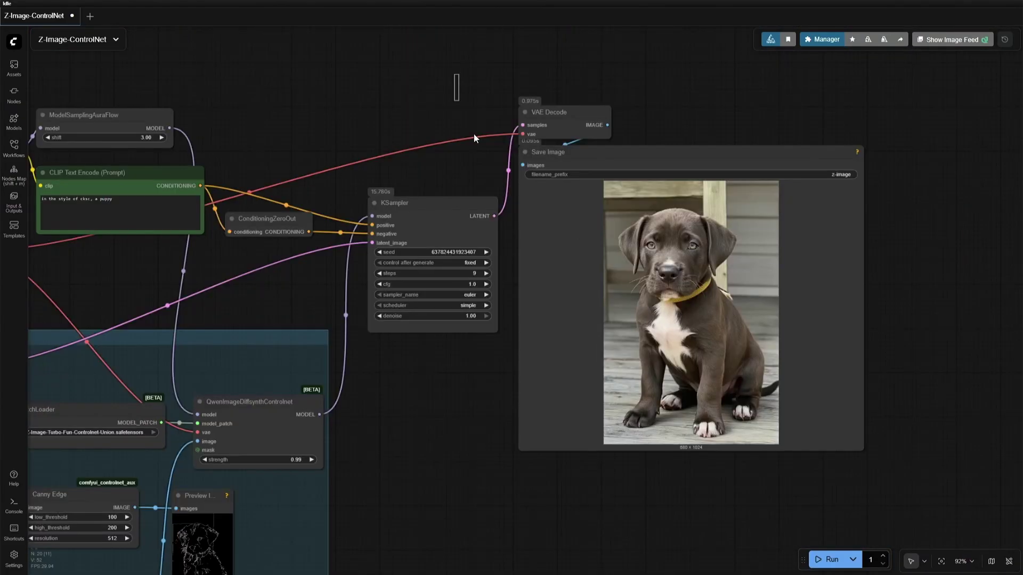
Step: Bypass the KSampler, VAE Decode and Save Image nodes with Ctrl+B
drag(456, 76, 868, 455)
key(ctrl+b)
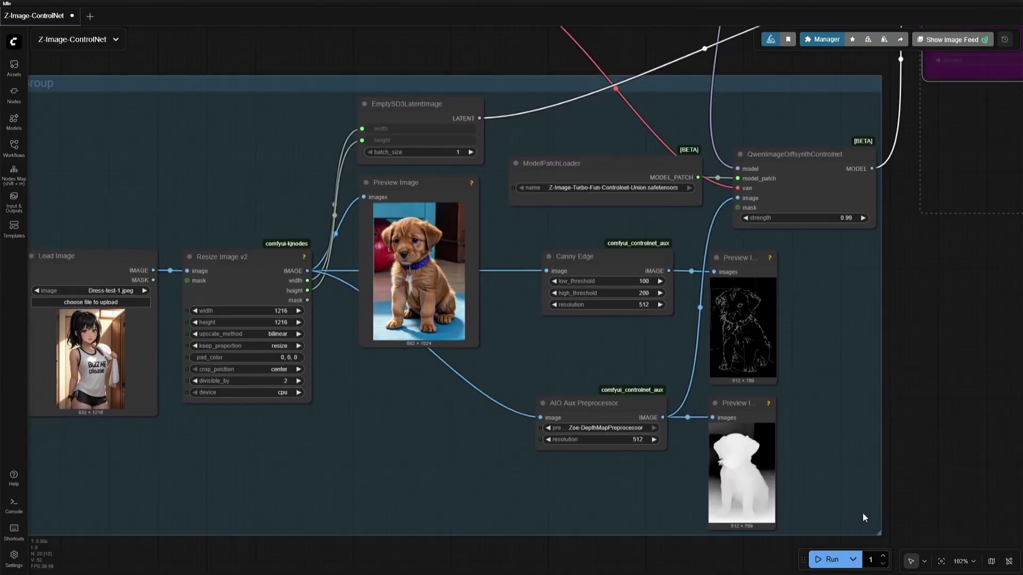
Step: Run the control-map preview, switch the AIO Aux Preprocessor to HEDPreprocessor, and rerun for an HED edge map
click(831, 560)
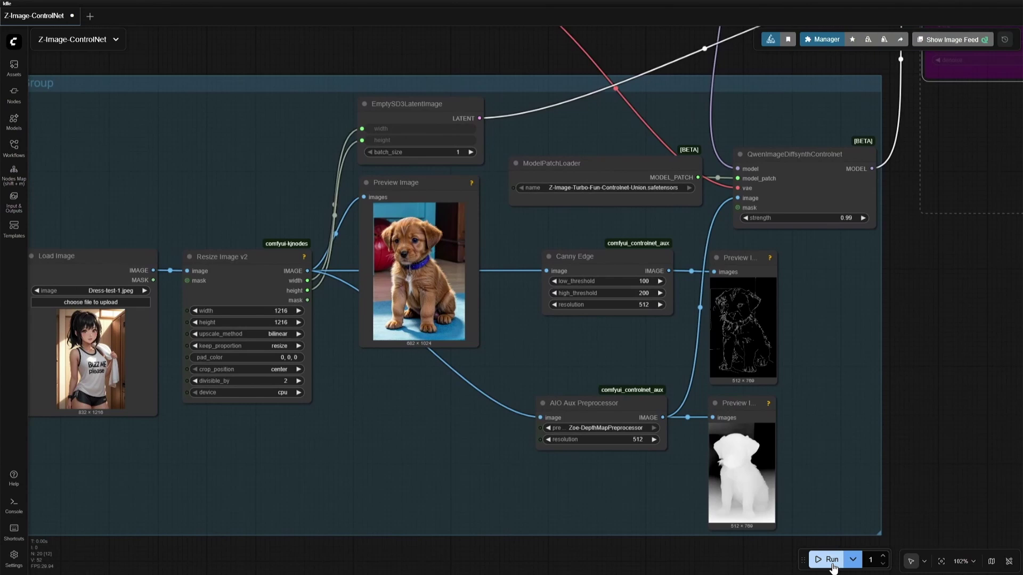
scroll(880, 393, up, 2)
drag(881, 393, 843, 358)
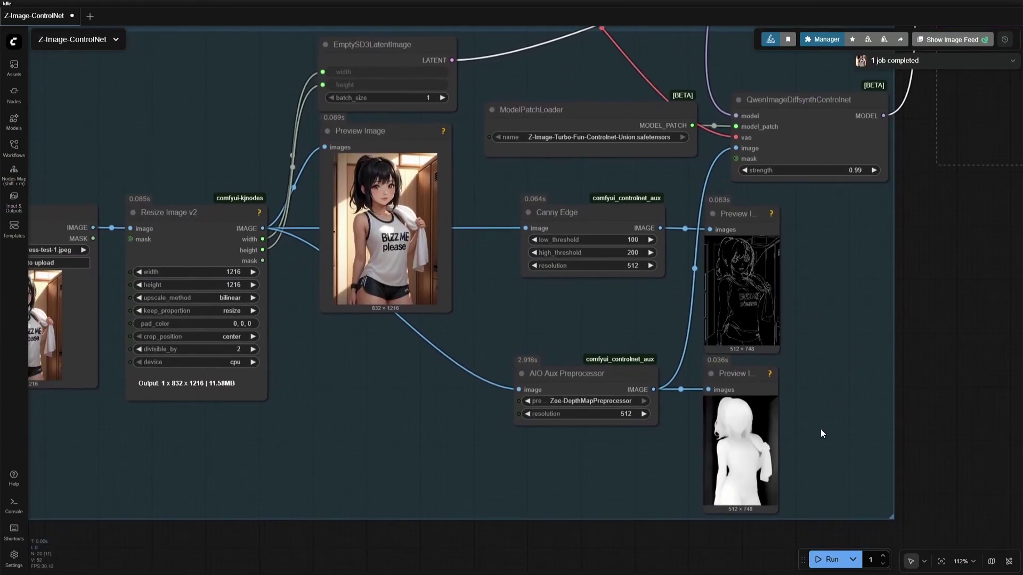
drag(587, 416, 570, 320)
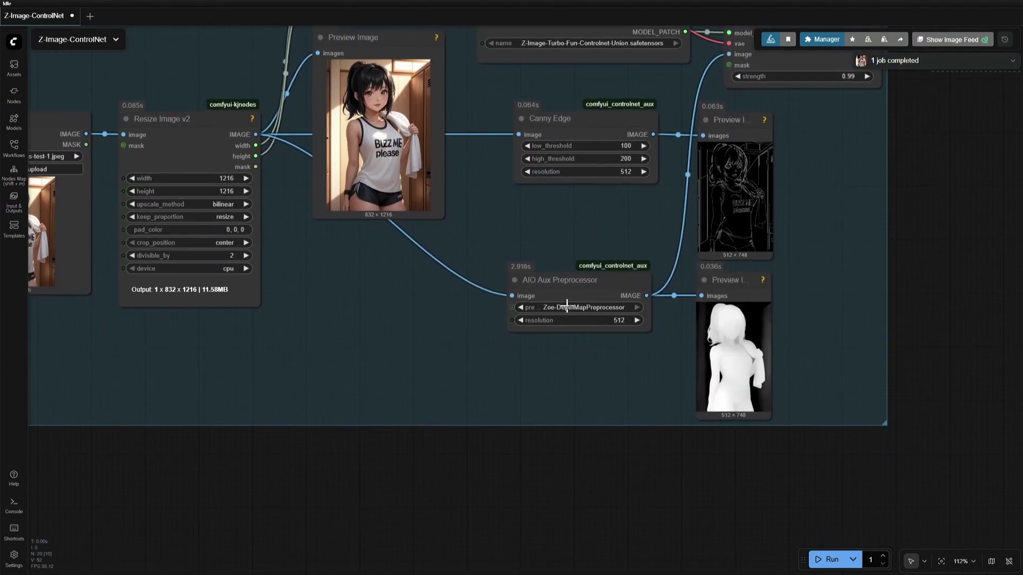
click(568, 307)
click(584, 255)
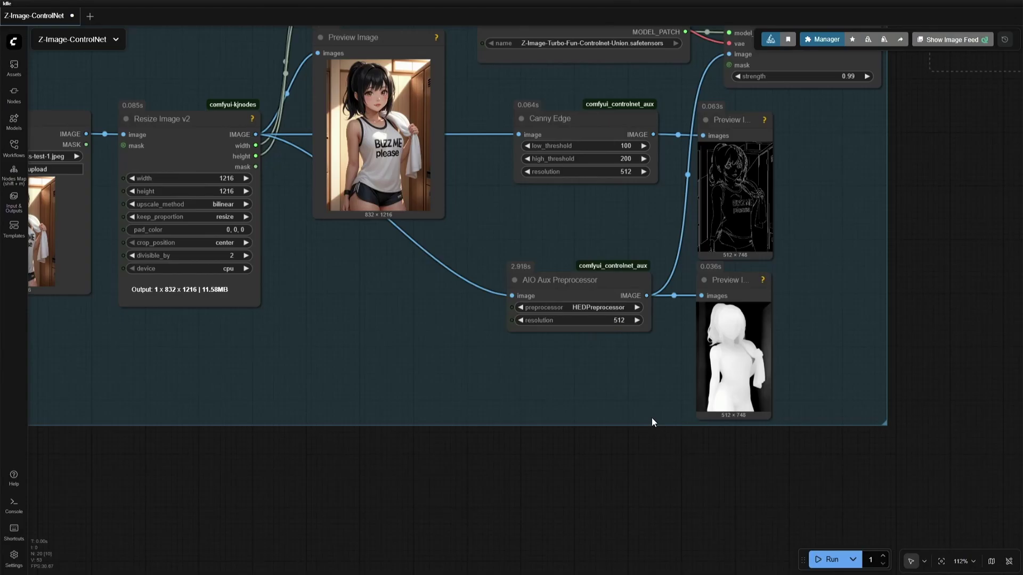
click(824, 560)
scroll(591, 389, up, 2)
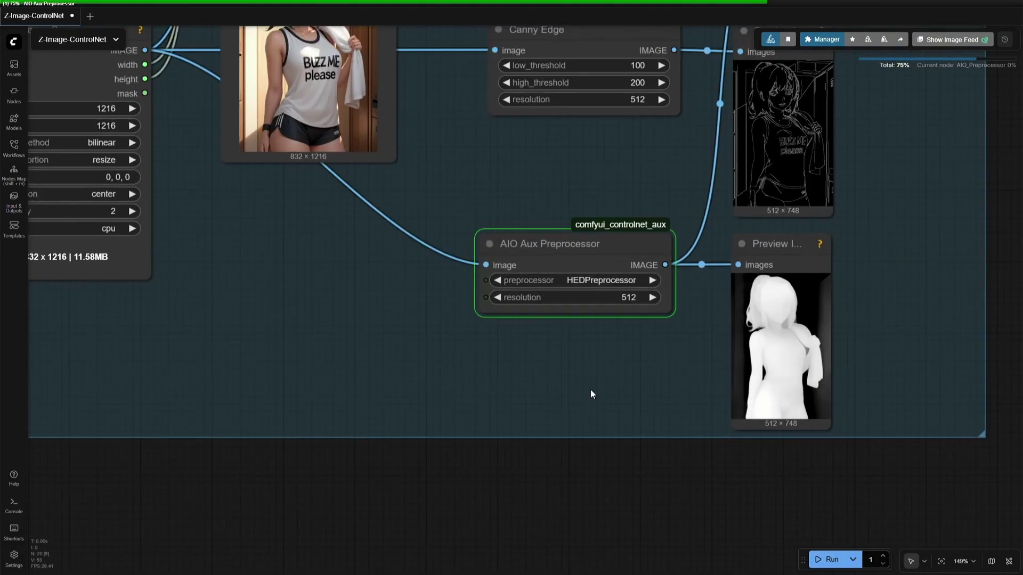
mouse_move(591, 388)
mouse_down()
mouse_move(551, 439)
mouse_move(548, 469)
mouse_up()
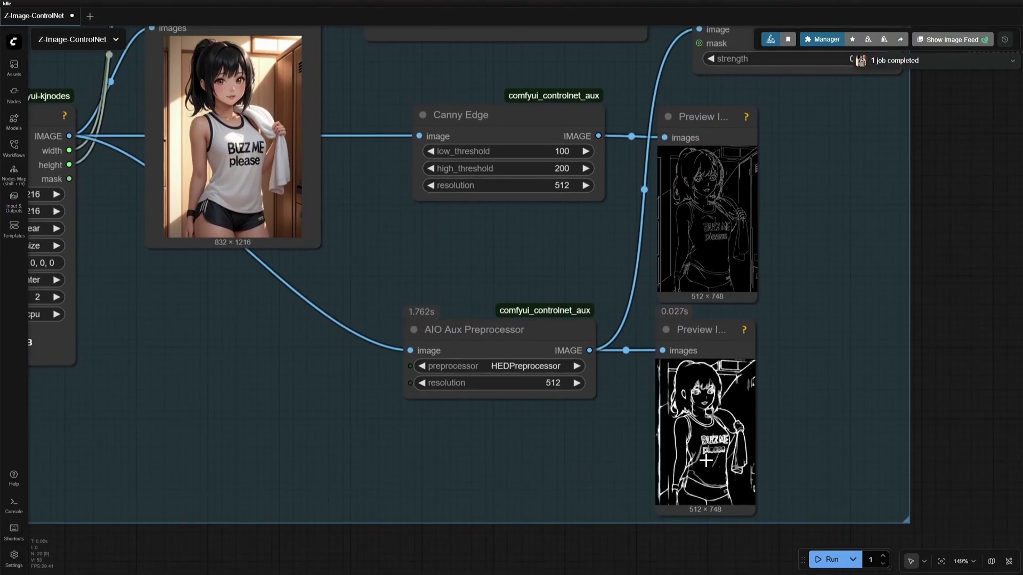
scroll(707, 448, down, 2)
scroll(688, 435, down, 2)
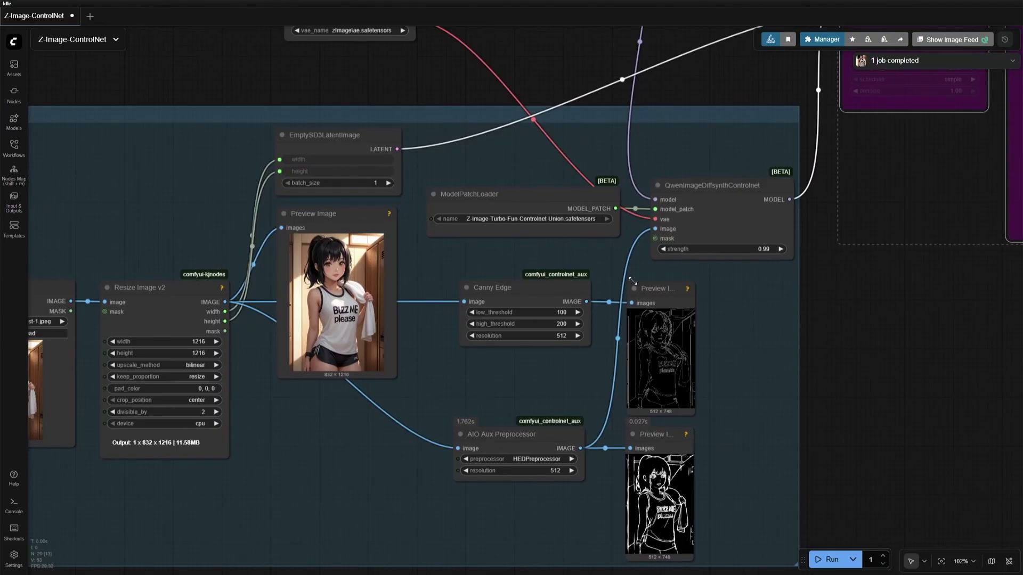
Step: Clear the old puppy prompt text from the prompt node
click(562, 430)
scroll(810, 387, down, 2)
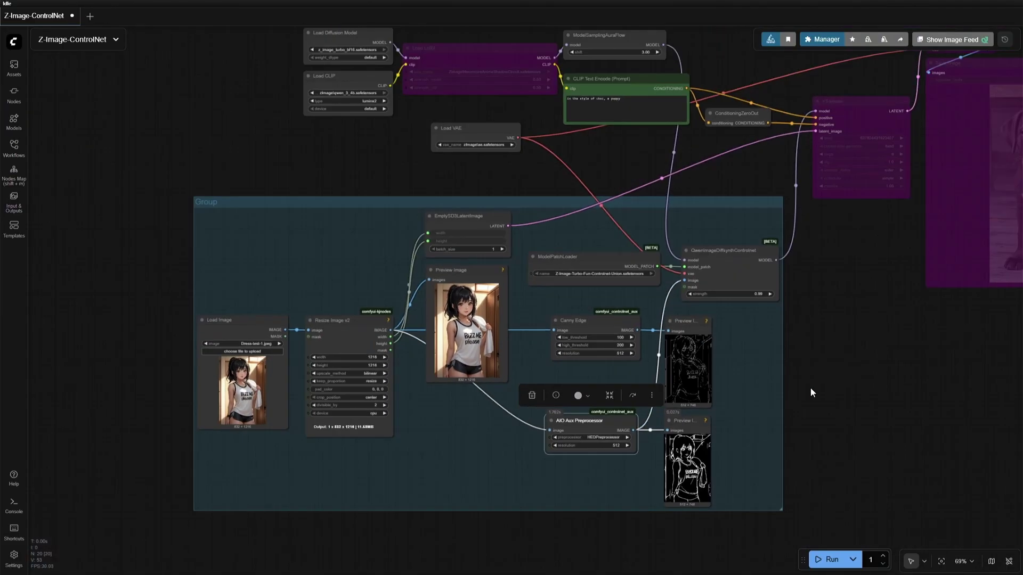
scroll(528, 472, down, 2)
scroll(415, 257, up, 2)
scroll(359, 232, up, 2)
click(337, 232)
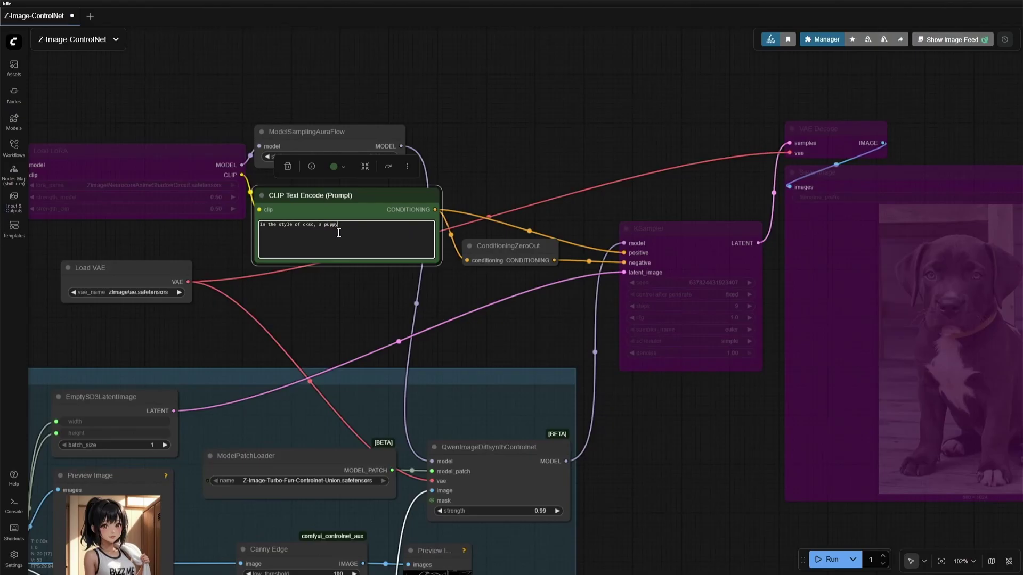
key(ctrl+a)
key(BackSpace)
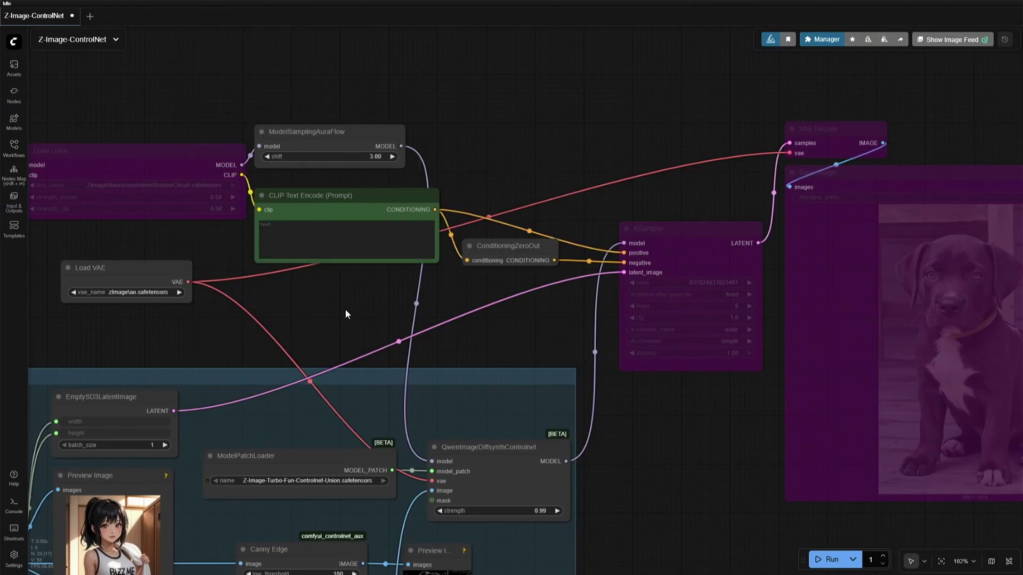
scroll(345, 310, down, 3)
Step: Un-bypass the KSampler, VAE Decode and Save Image nodes and run to generate the anime girl image
drag(445, 363, 551, 400)
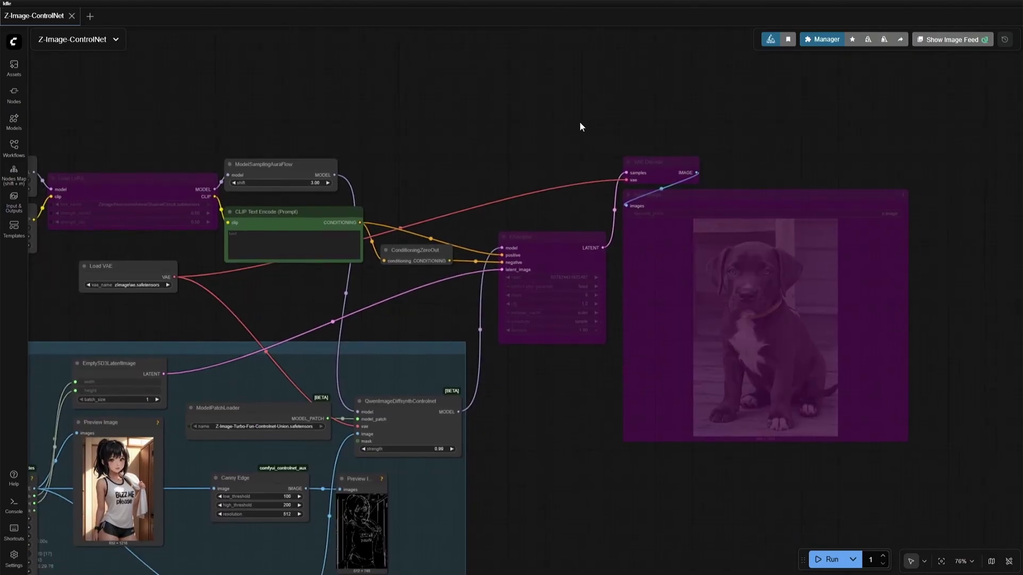
drag(579, 123, 687, 302)
click(733, 135)
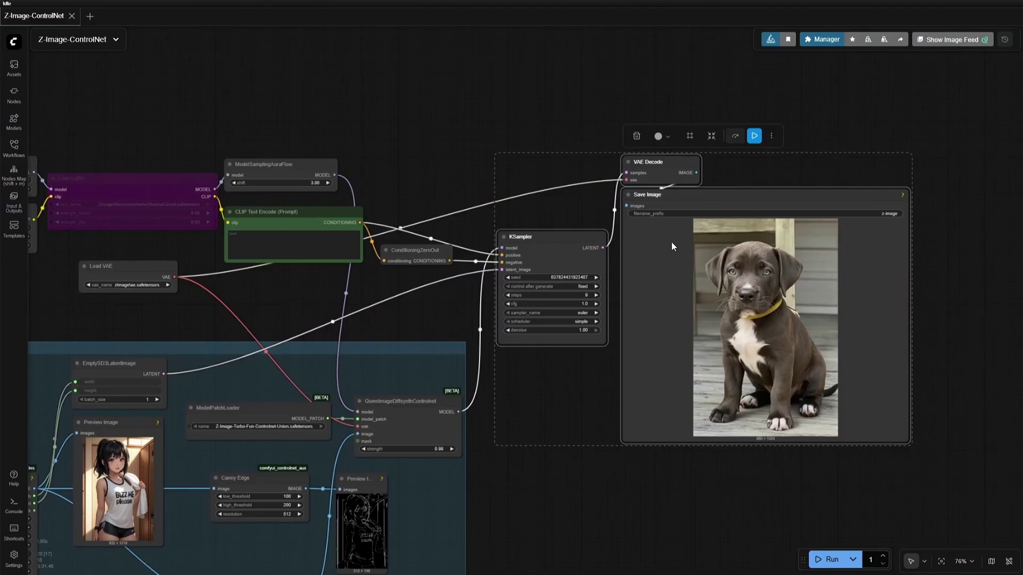
click(589, 443)
scroll(543, 468, down, 3)
drag(535, 470, 615, 313)
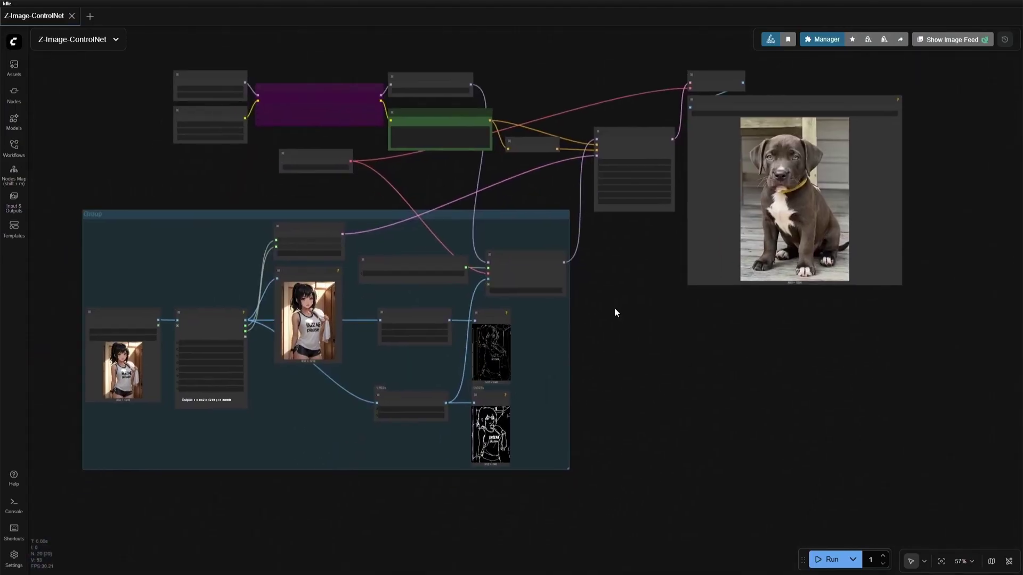
click(827, 559)
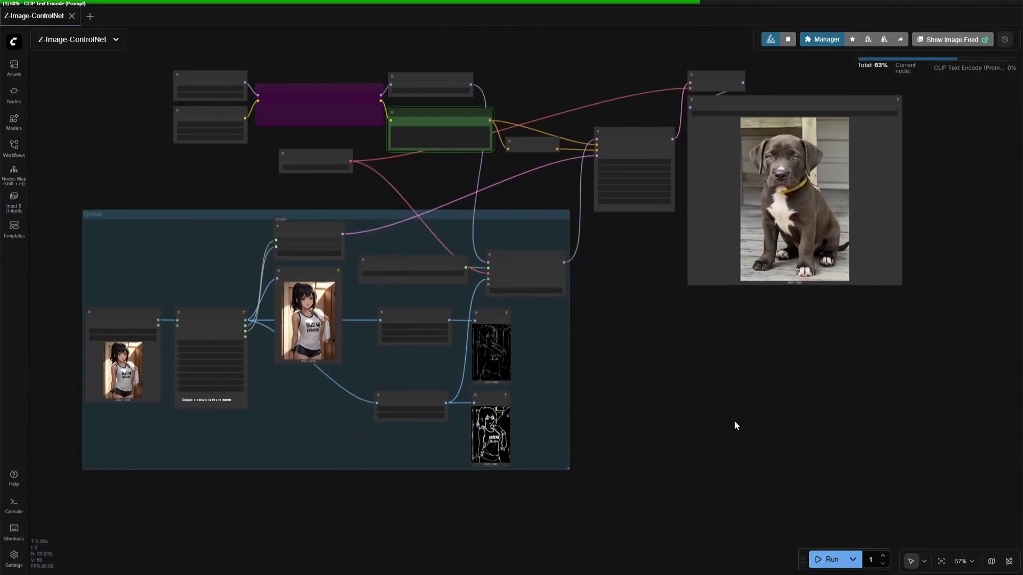
drag(728, 417, 694, 438)
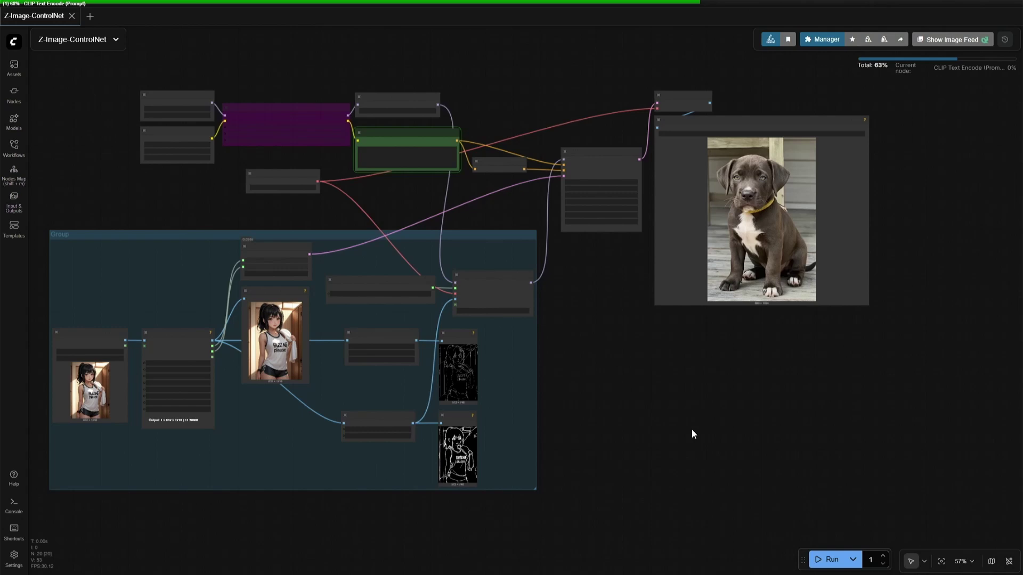
scroll(846, 375, up, 1)
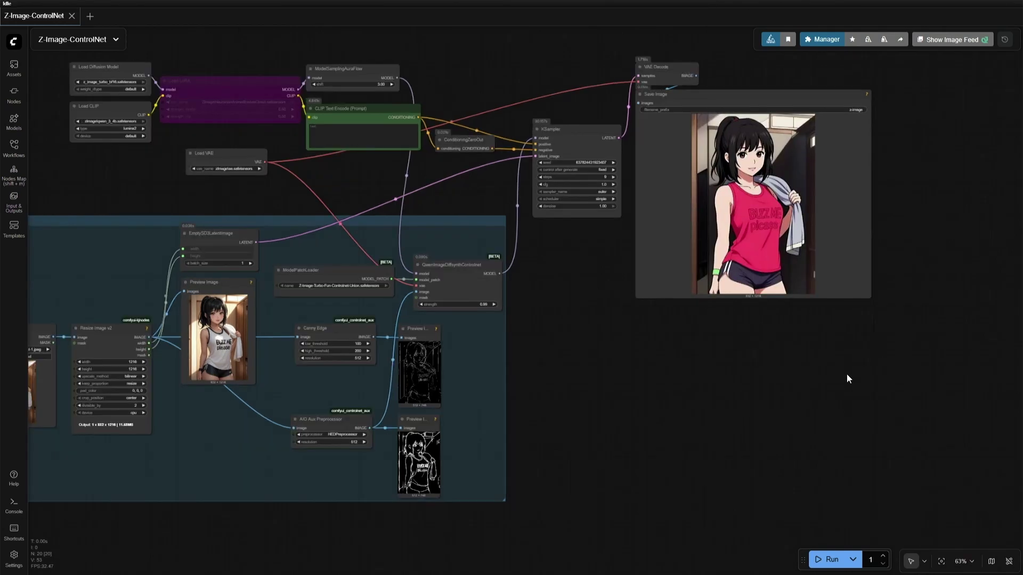
scroll(846, 374, up, 2)
scroll(863, 367, up, 2)
Step: Inspect the generated image and the Canny and HED edge previews, then rerun the workflow
drag(824, 447, 812, 498)
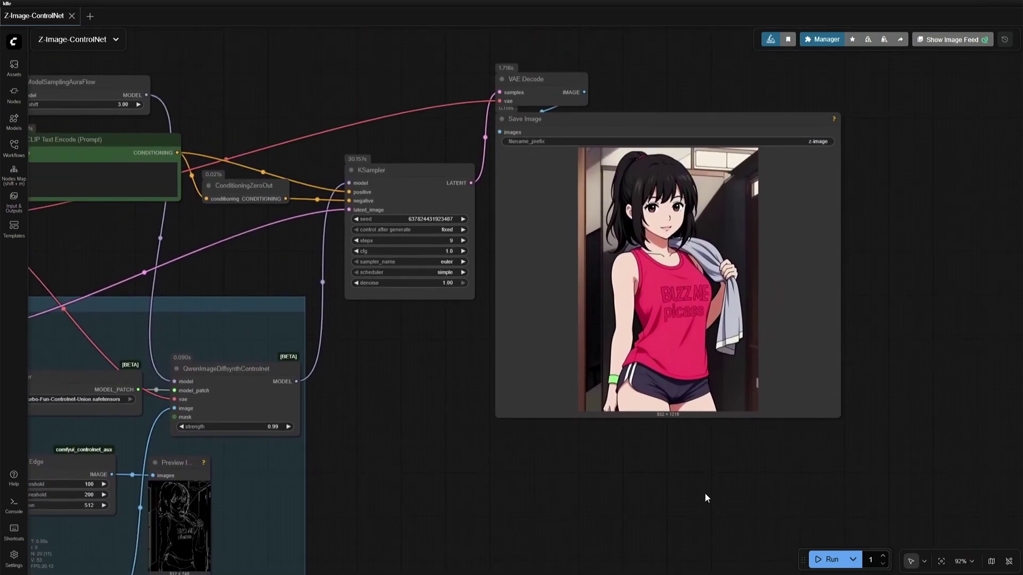
drag(429, 452, 438, 455)
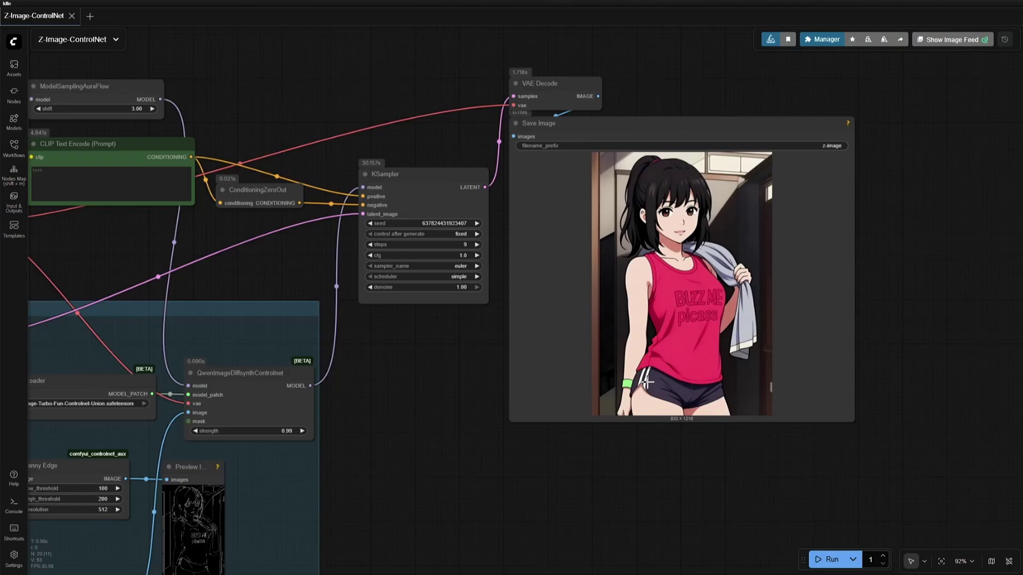
scroll(438, 455, up, 3)
scroll(371, 484, down, 3)
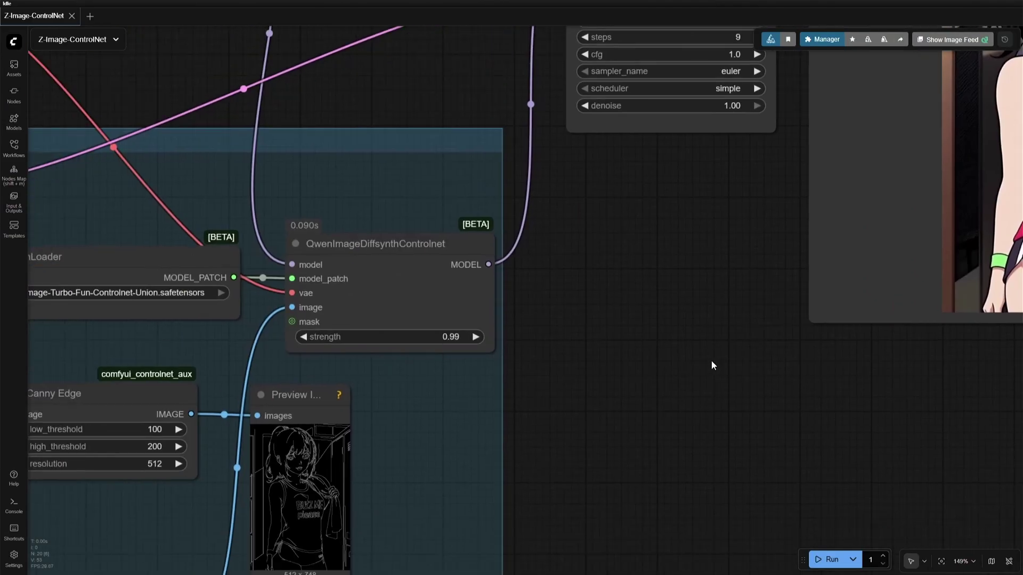
drag(708, 437, 485, 350)
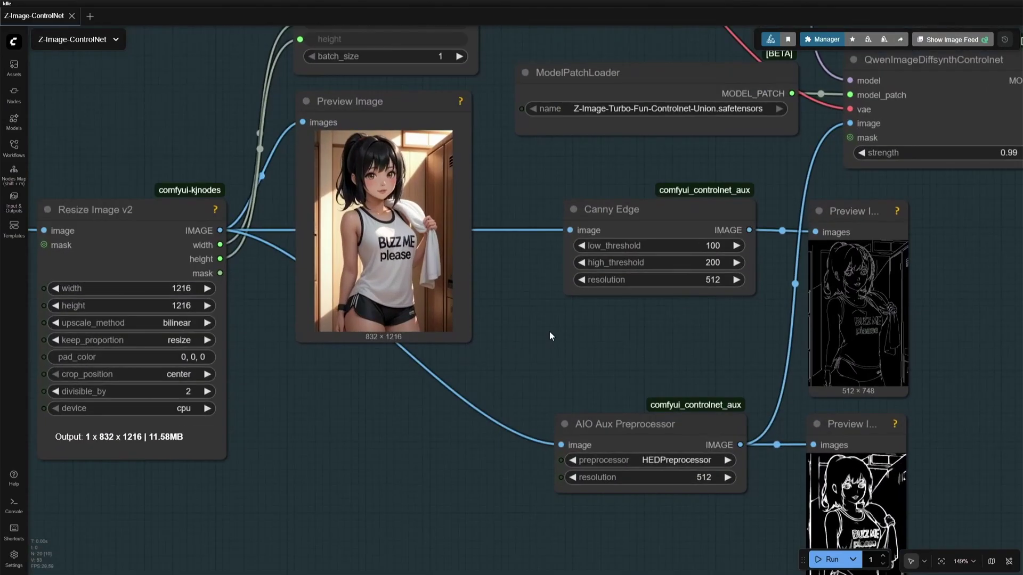
scroll(549, 332, down, 3)
mouse_move(549, 332)
mouse_down()
mouse_move(501, 507)
mouse_move(575, 429)
mouse_up()
scroll(502, 504, up, 5)
scroll(487, 515, up, 3)
scroll(575, 430, up, 3)
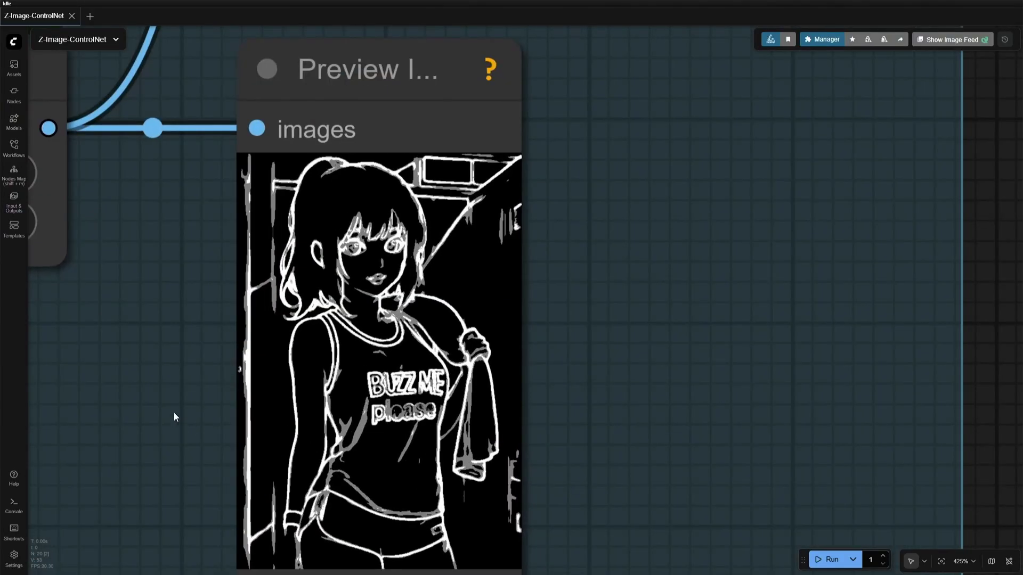
scroll(174, 413, down, 3)
scroll(174, 414, down, 3)
drag(631, 276, 581, 464)
scroll(580, 464, down, 2)
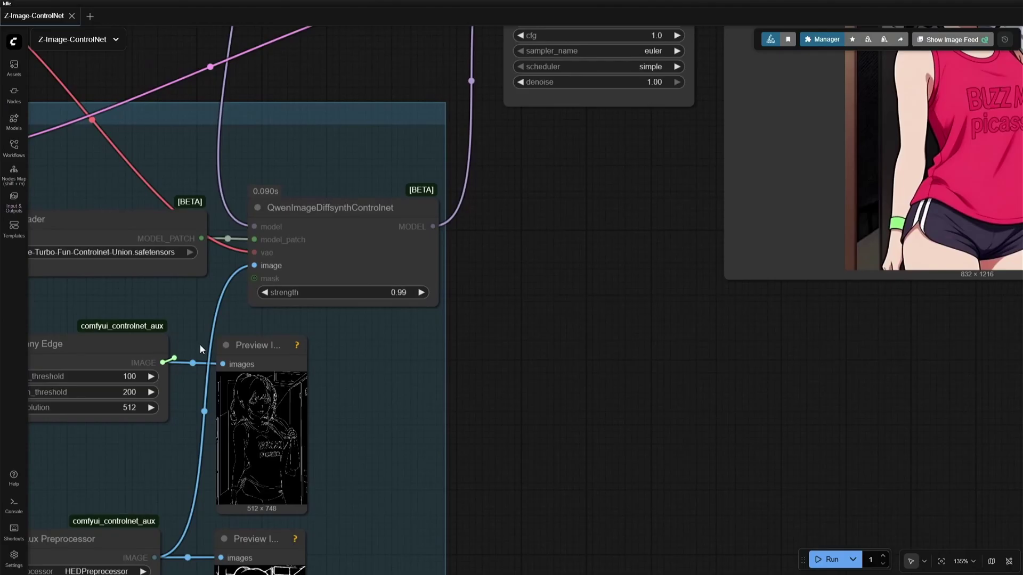
scroll(580, 464, down, 2)
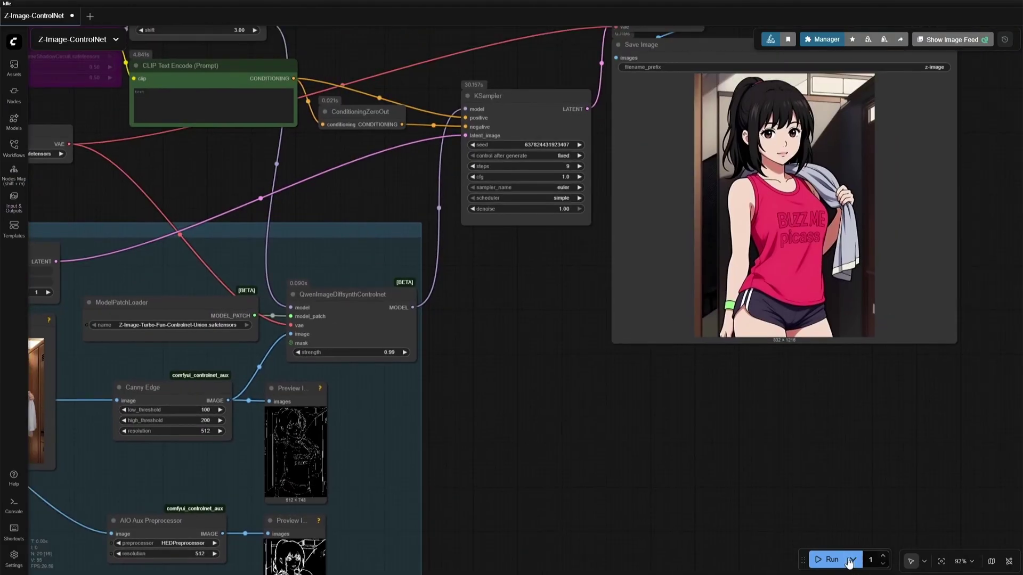
click(831, 560)
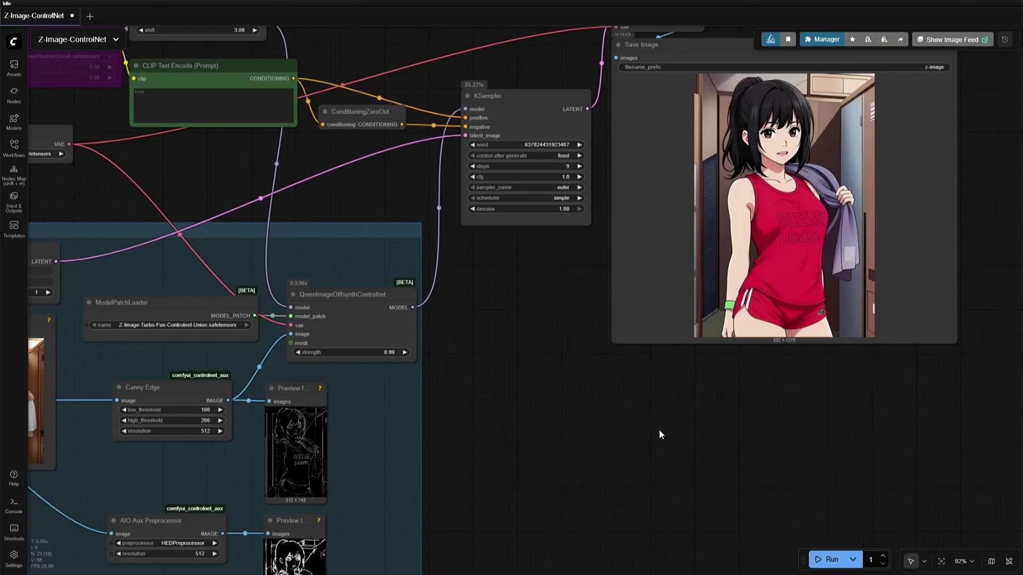
Step: Bring the second AIO Aux Preprocessor into view and show its preprocessor choices
drag(653, 362, 780, 391)
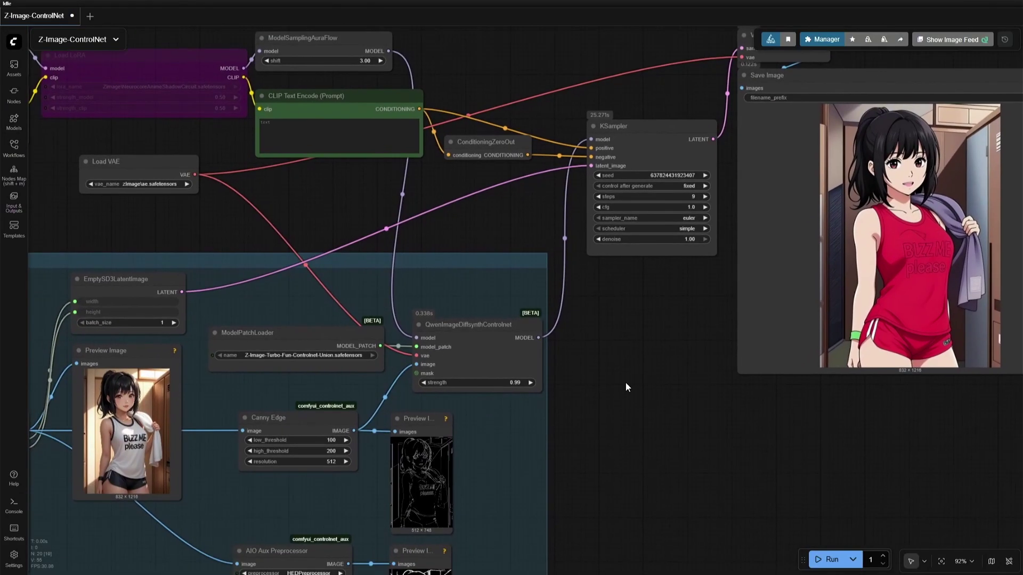
scroll(626, 387, up, 3)
drag(560, 359, 592, 336)
click(289, 459)
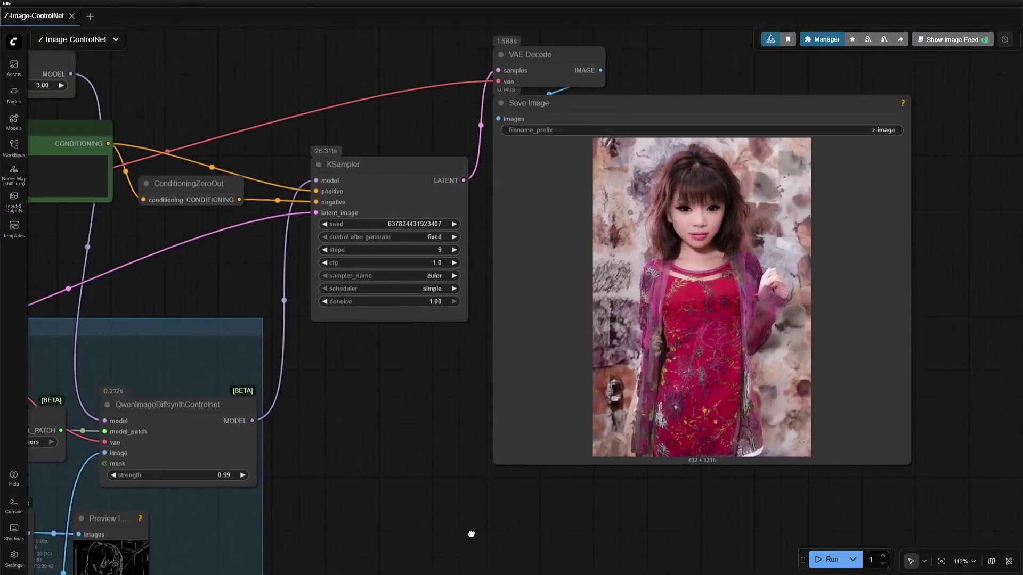
Step: Review the Openpose-guided output and the OpenPose skeleton preview in the preprocessor group
drag(472, 503, 471, 540)
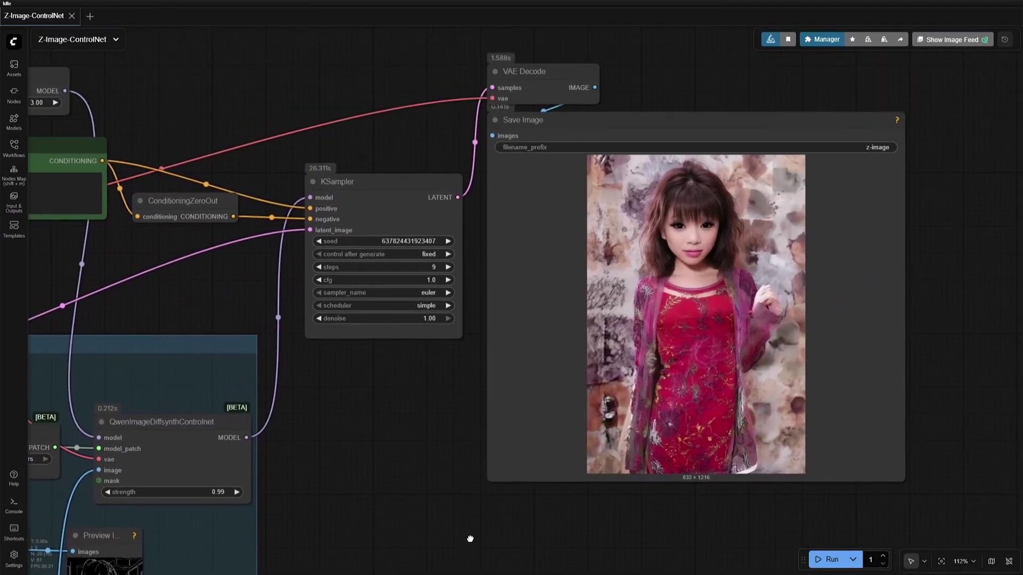
scroll(470, 539, down, 3)
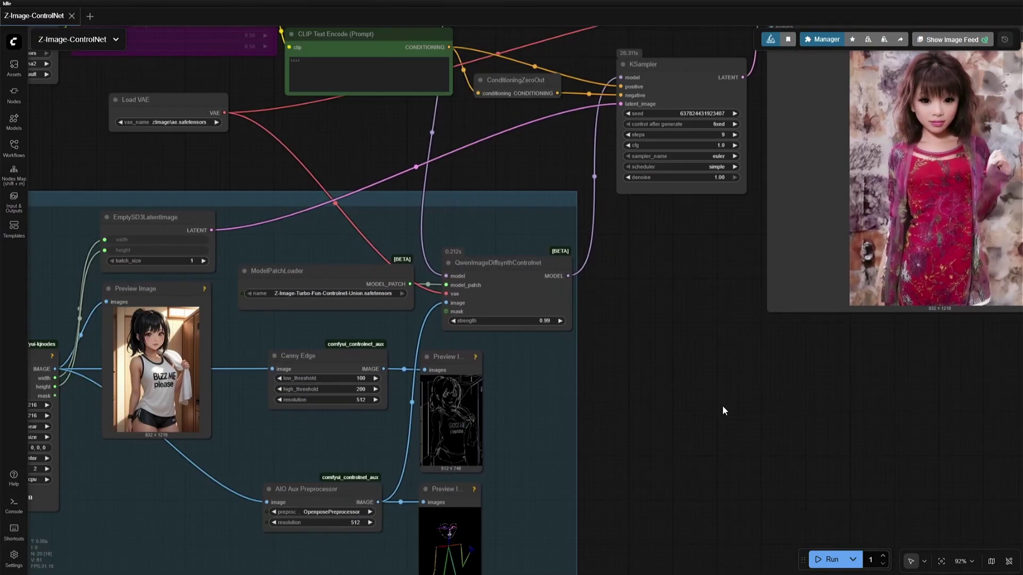
mouse_move(723, 404)
mouse_down()
mouse_move(724, 458)
mouse_move(650, 504)
mouse_up()
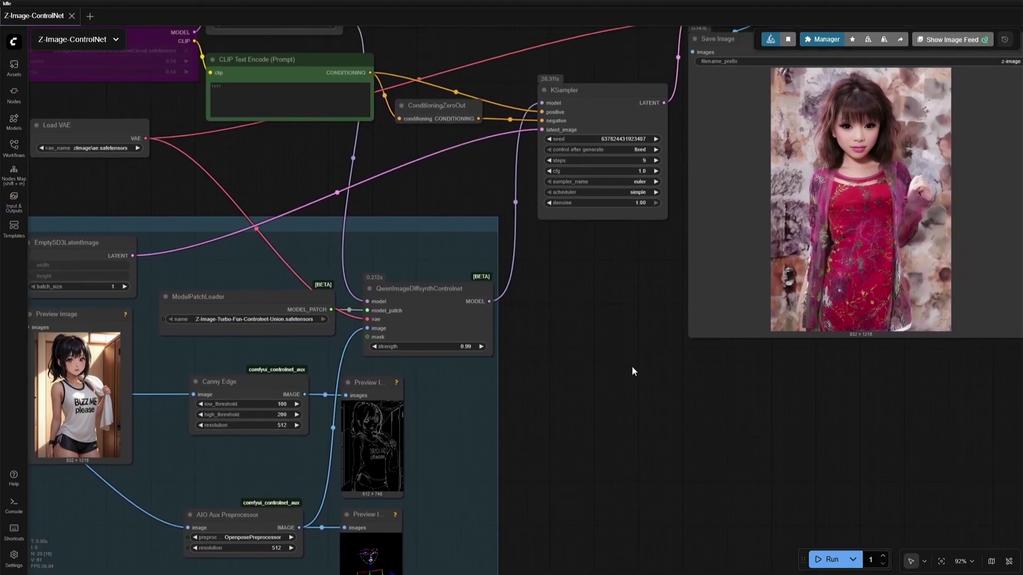
drag(632, 366, 570, 399)
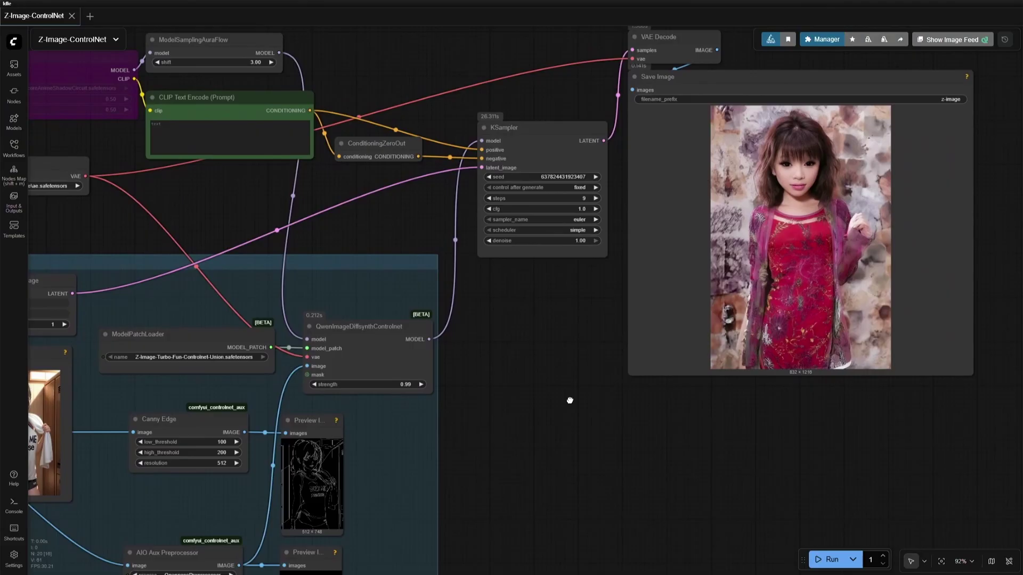
mouse_move(571, 399)
mouse_down()
mouse_move(533, 445)
mouse_move(638, 248)
mouse_up()
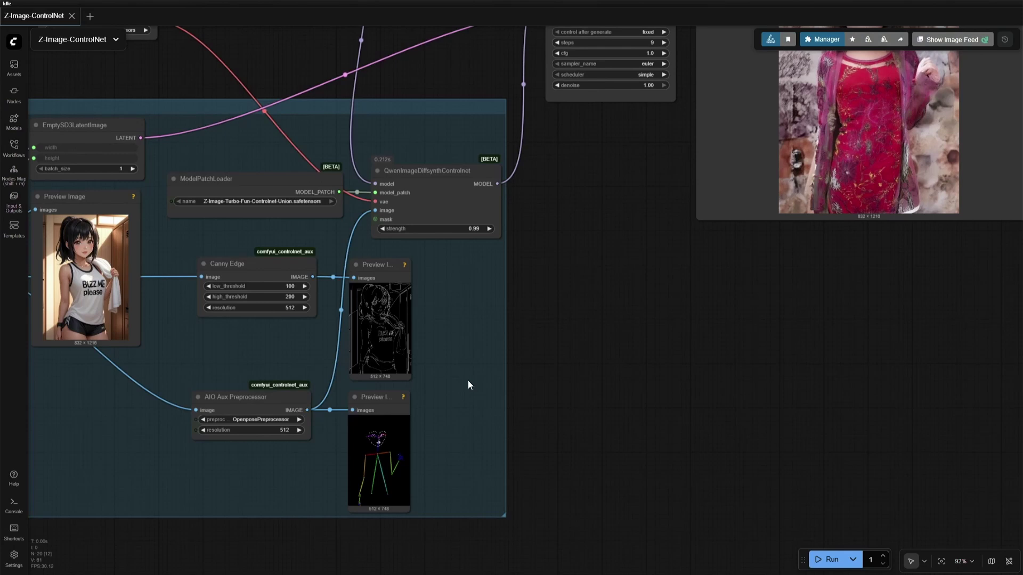
scroll(491, 340, down, 3)
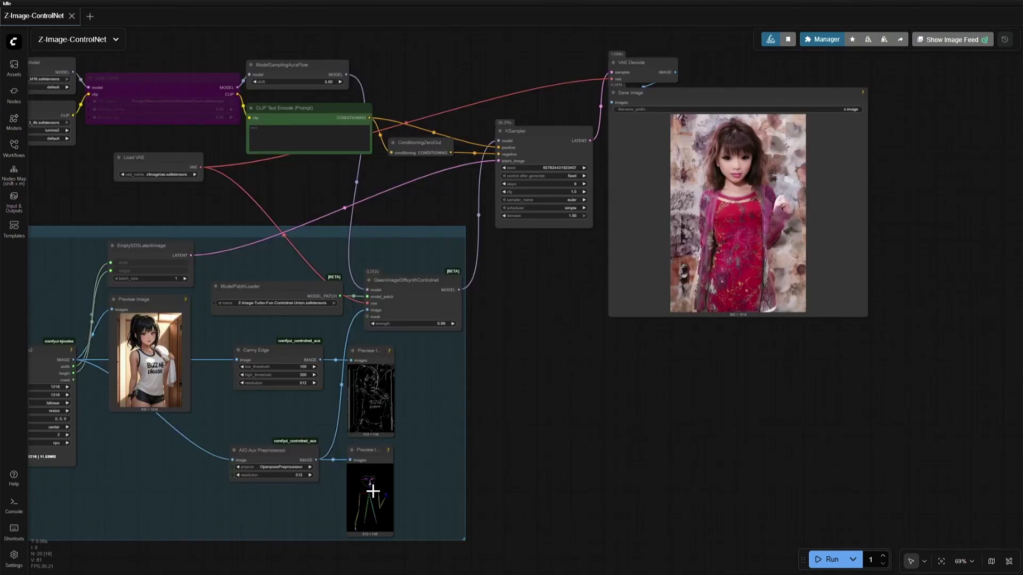
Step: Paste the long anime athletic girl locker-room prompt into CLIP Text Encode and enlarge the box
click(294, 142)
key(ctrl+v)
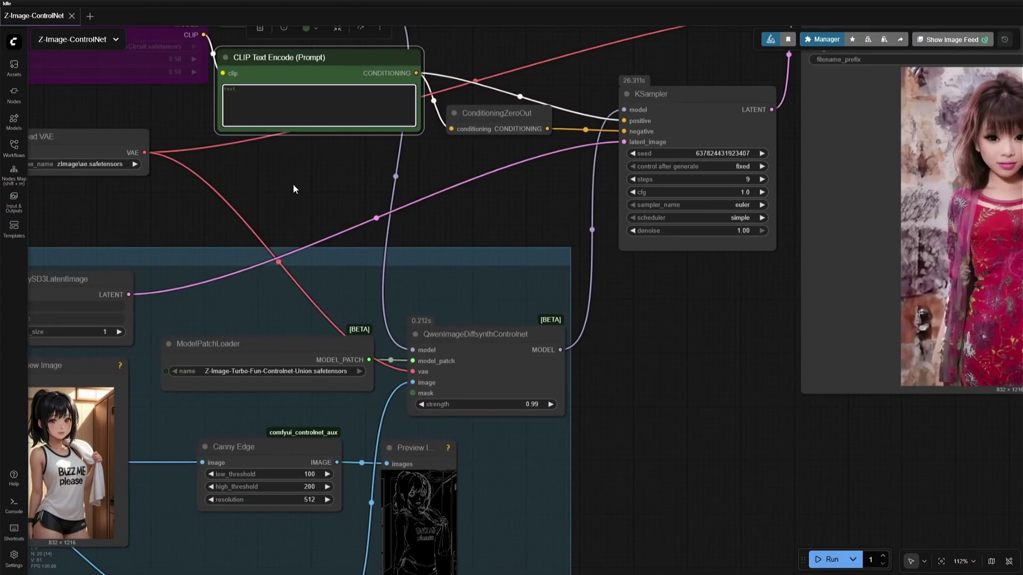
scroll(294, 185, up, 5)
drag(524, 276, 523, 328)
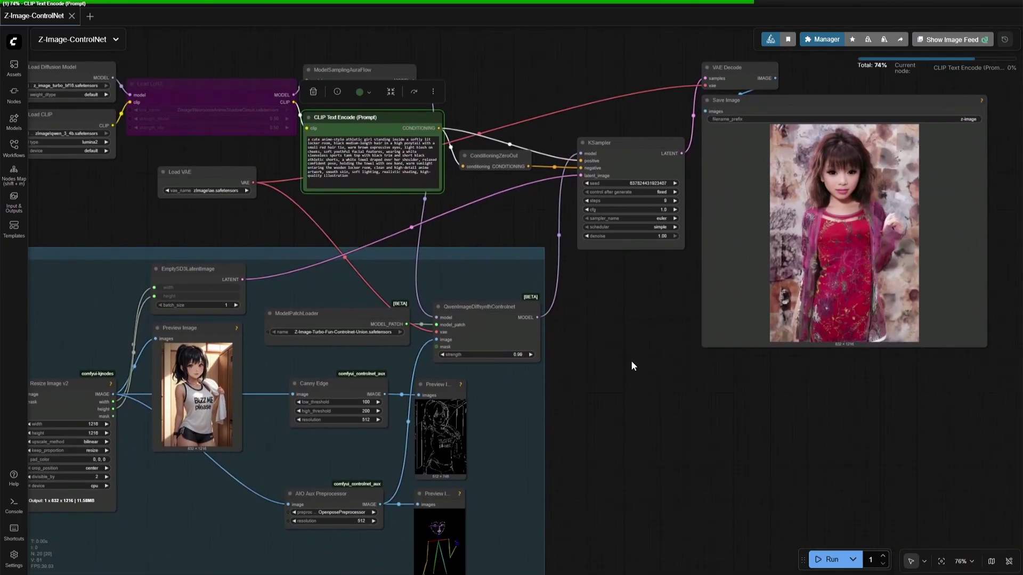
Step: Zoom into the Save Image node to inspect the white tank top girl beside lockers
drag(630, 360, 617, 313)
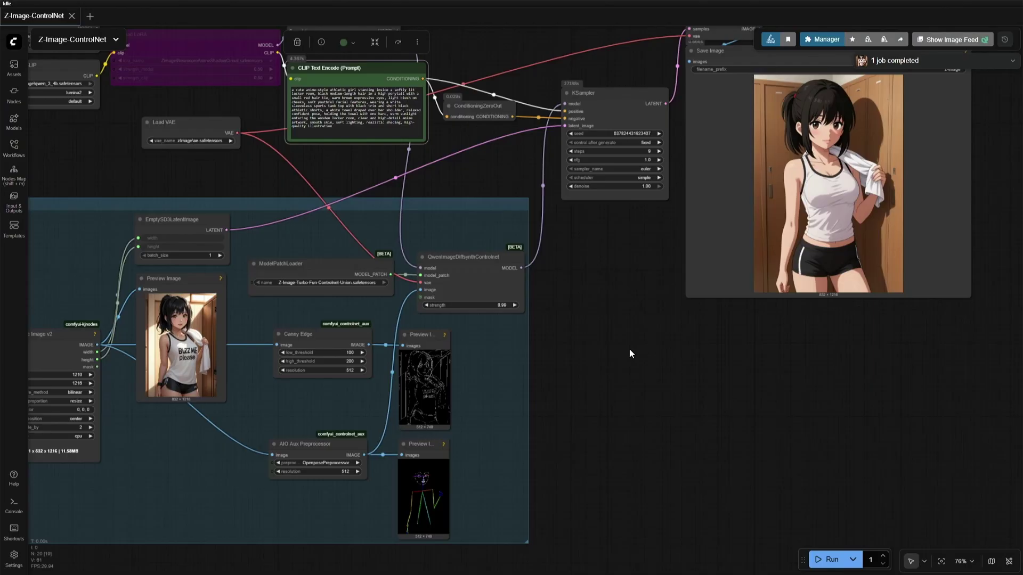
scroll(694, 389, up, 4)
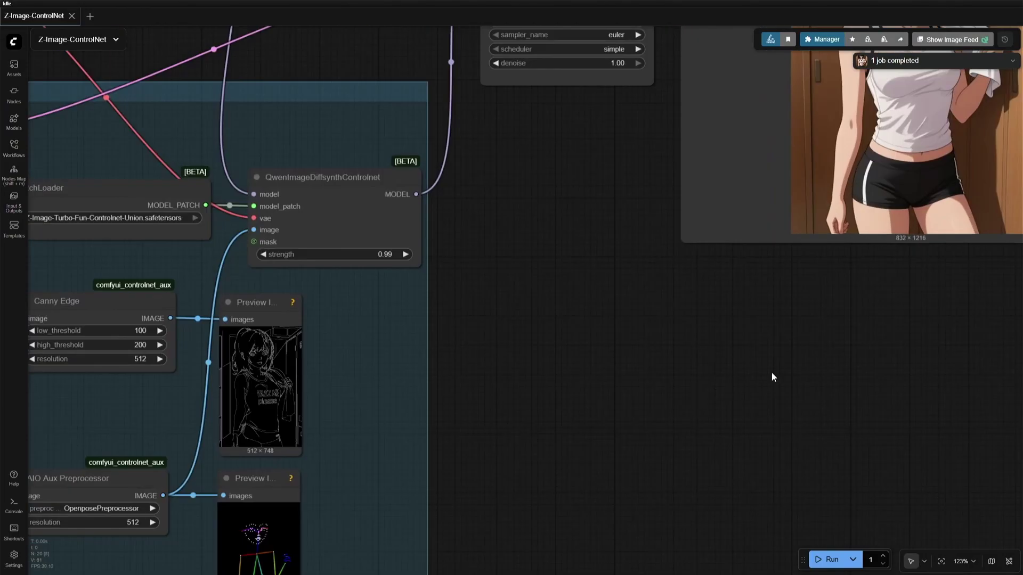
drag(771, 372, 397, 507)
scroll(397, 508, up, 2)
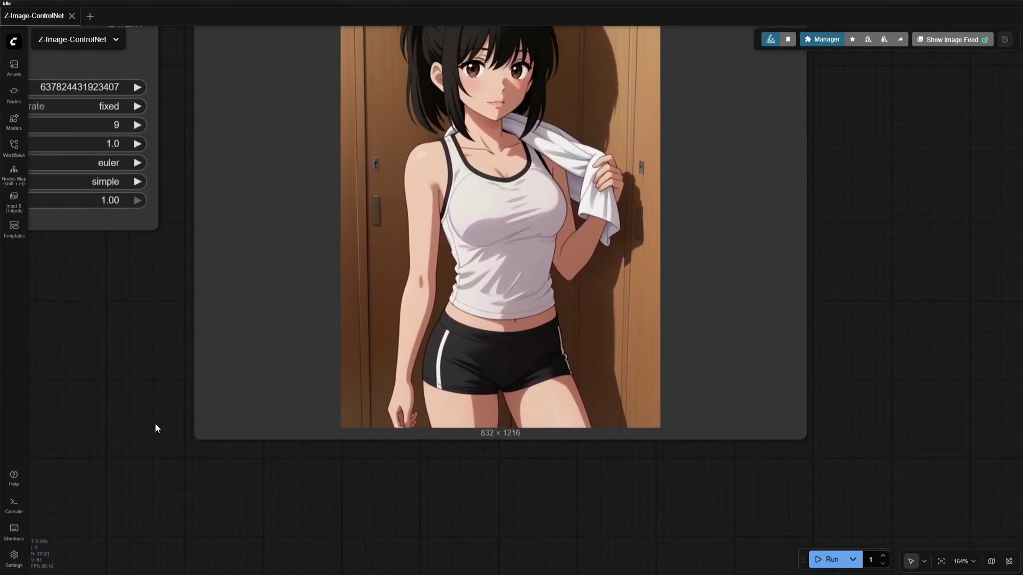
mouse_move(155, 424)
mouse_down()
mouse_move(194, 455)
mouse_move(558, 337)
mouse_up()
scroll(203, 439, down, 5)
scroll(203, 439, down, 2)
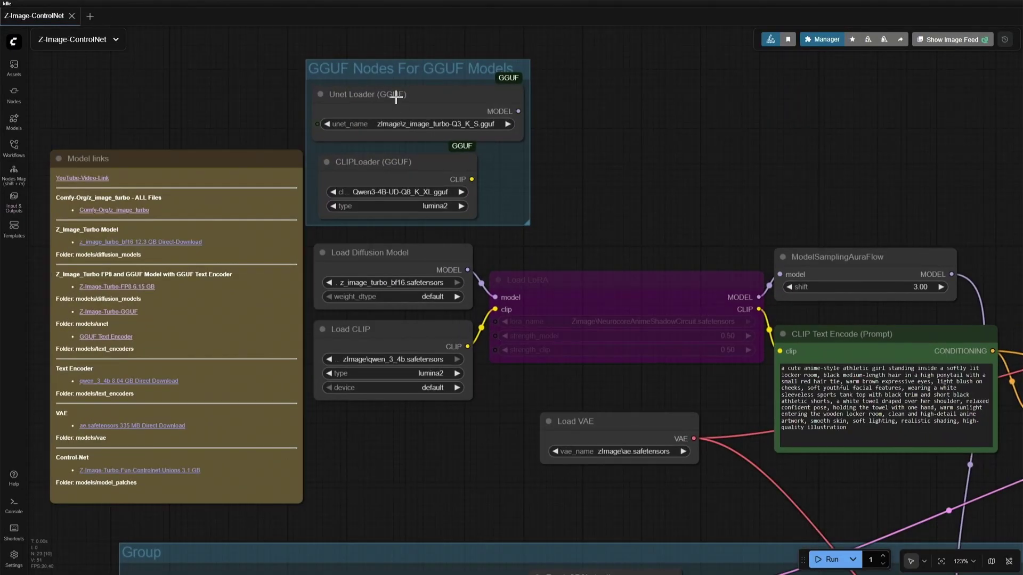
click(398, 100)
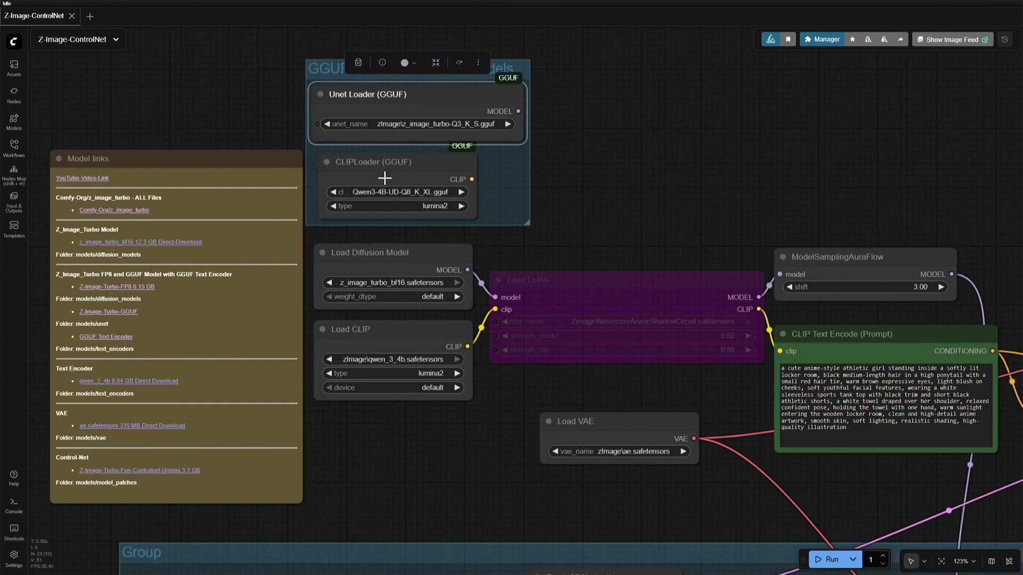
click(392, 167)
click(407, 100)
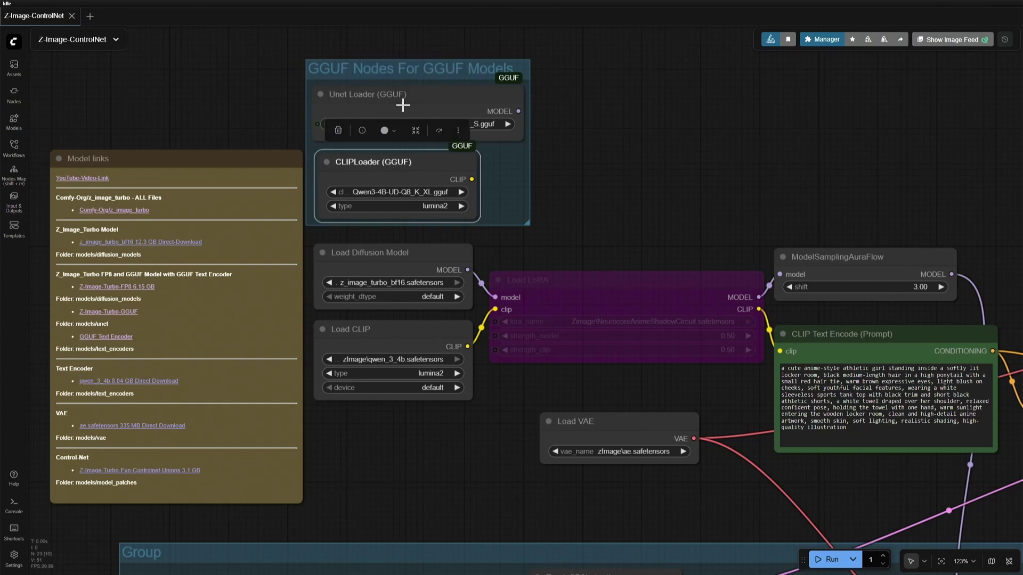
drag(207, 128, 254, 107)
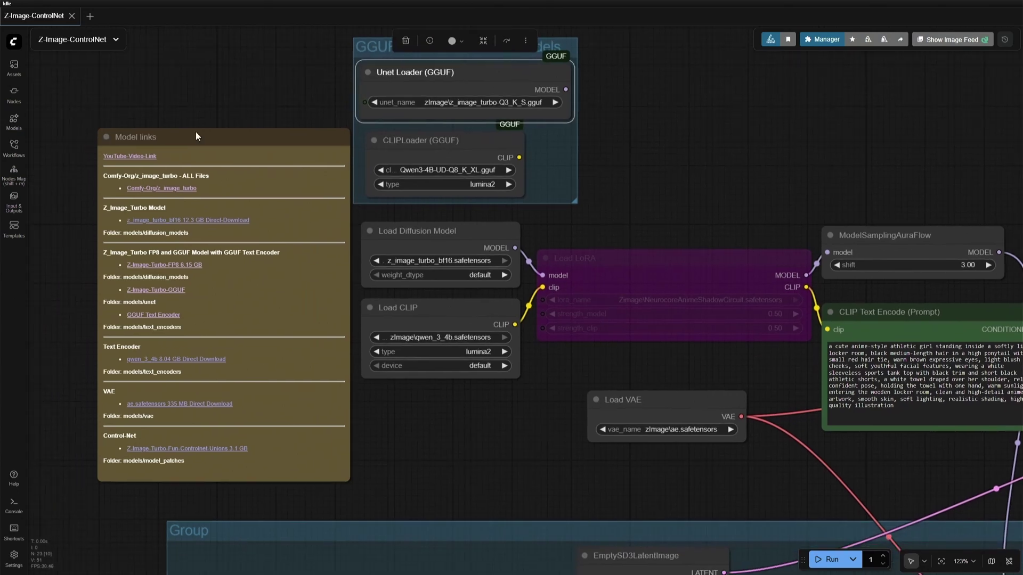
click(196, 135)
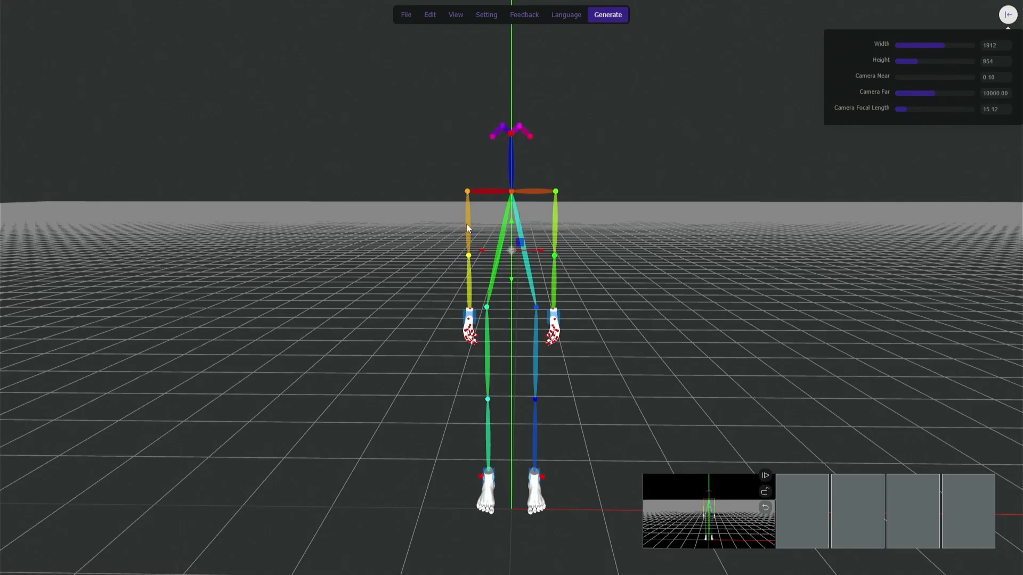
Step: Rotate the first arm's shoulder and elbow joints to raise the arm with the forearm upright
click(469, 194)
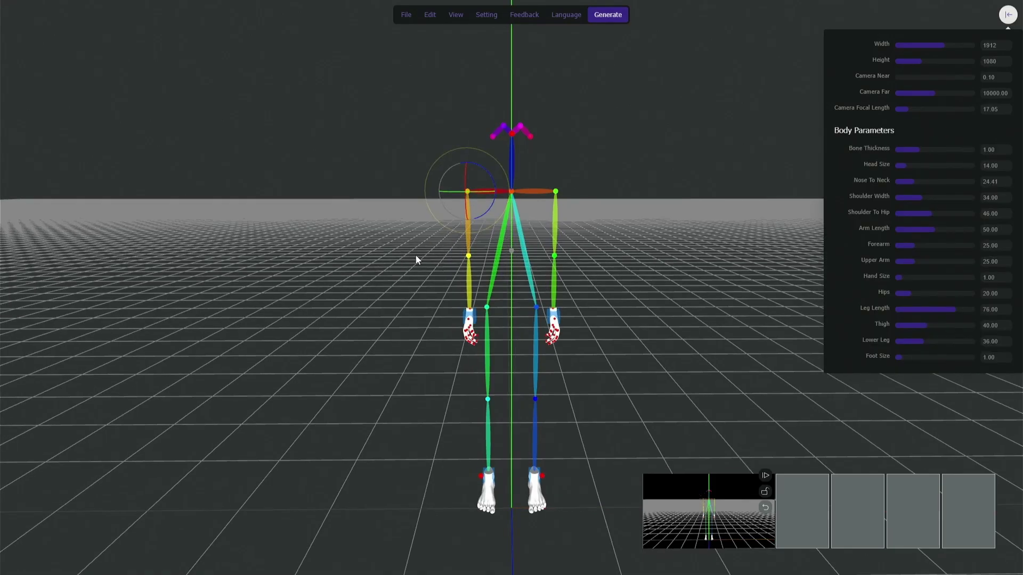
drag(417, 255, 408, 158)
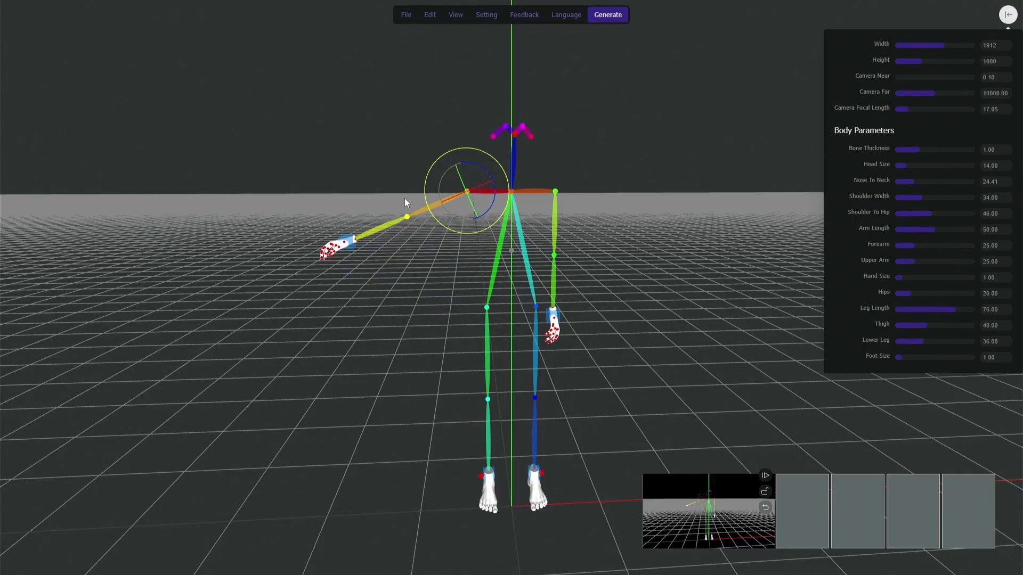
click(400, 175)
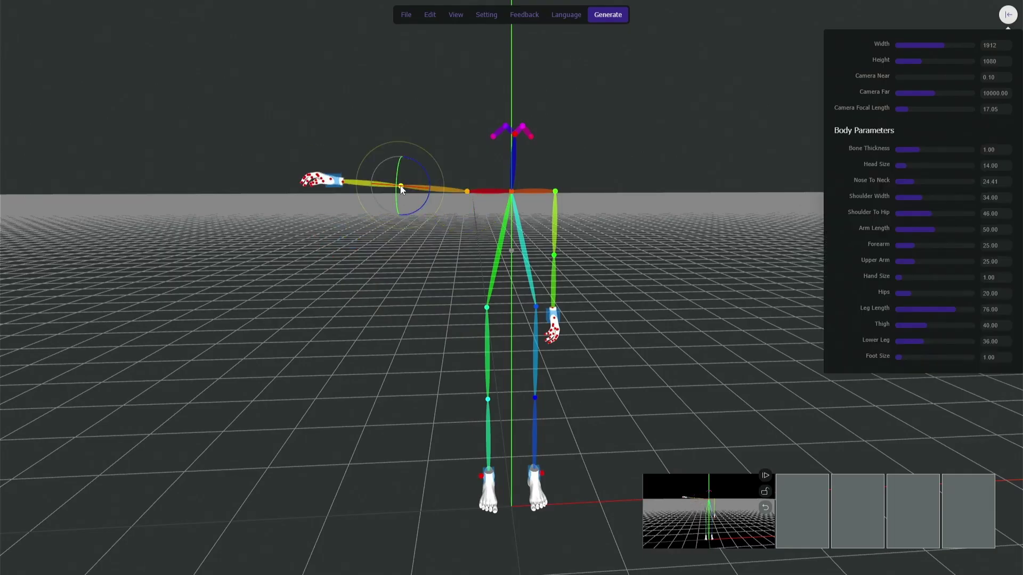
mouse_move(400, 186)
mouse_down()
mouse_move(398, 213)
mouse_move(363, 206)
mouse_up()
click(399, 109)
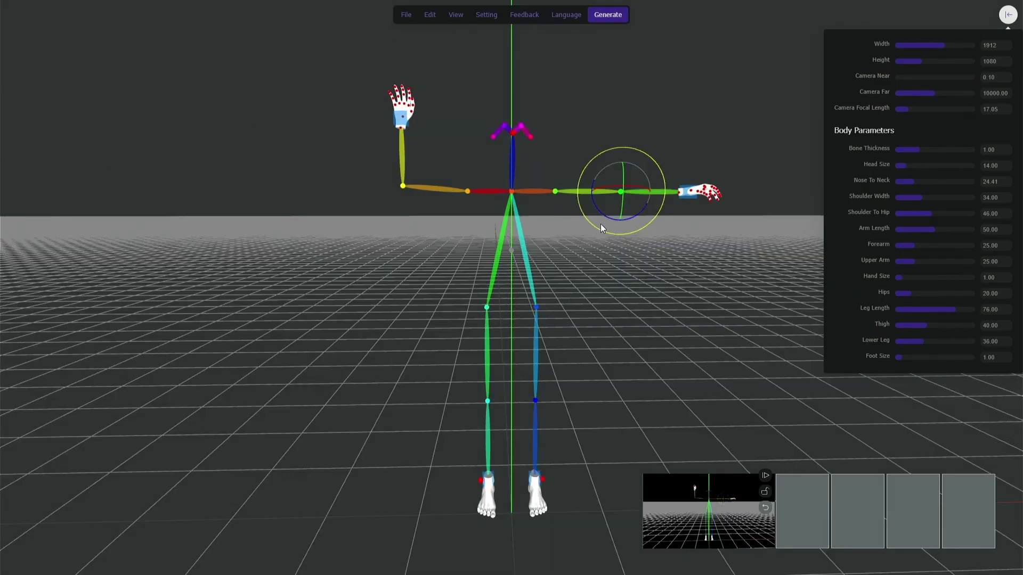
Step: Raise the other forearm vertical, generate the pose maps and download the pose PNG
drag(601, 224, 625, 228)
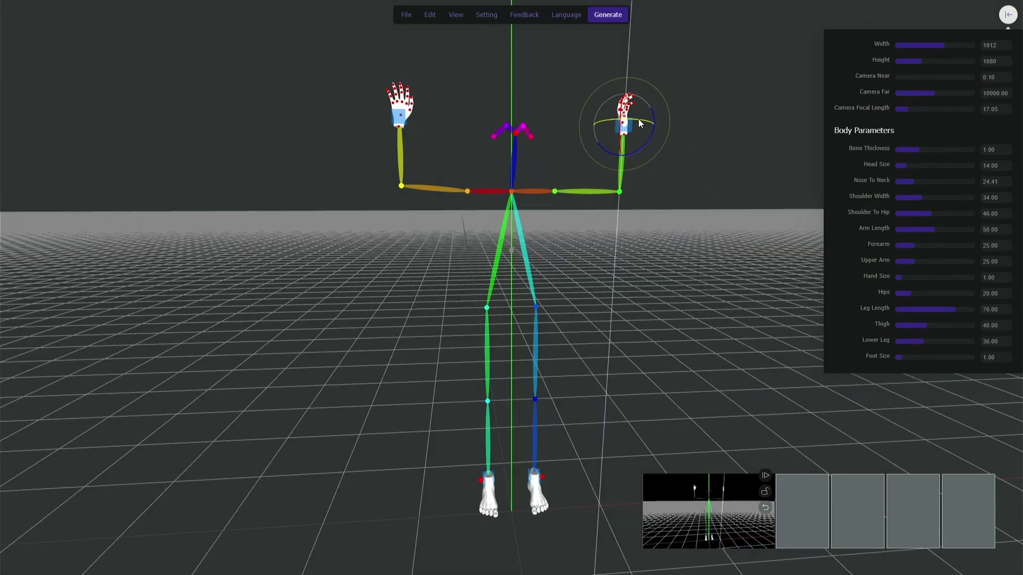
drag(640, 124, 631, 144)
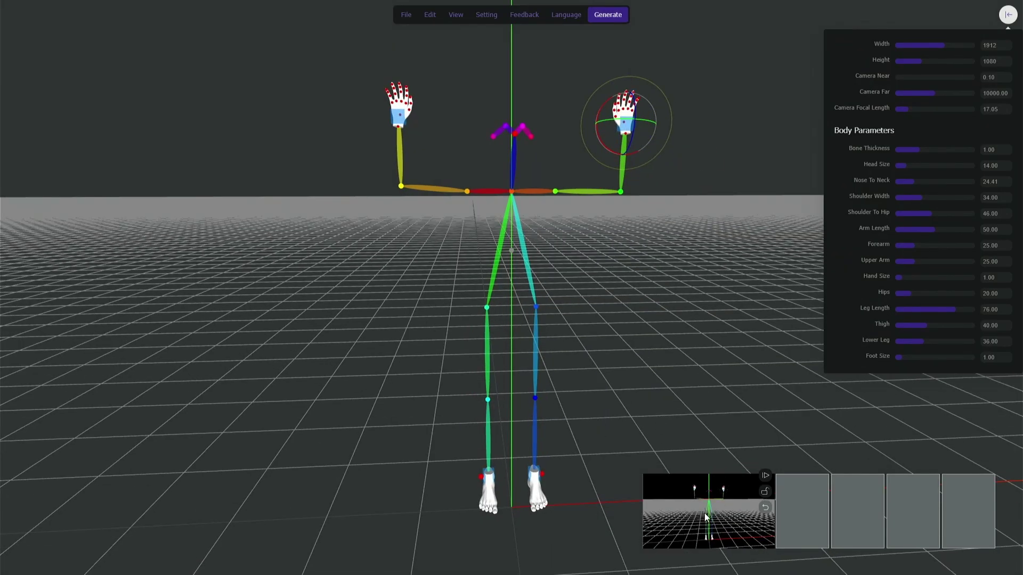
click(707, 518)
click(765, 477)
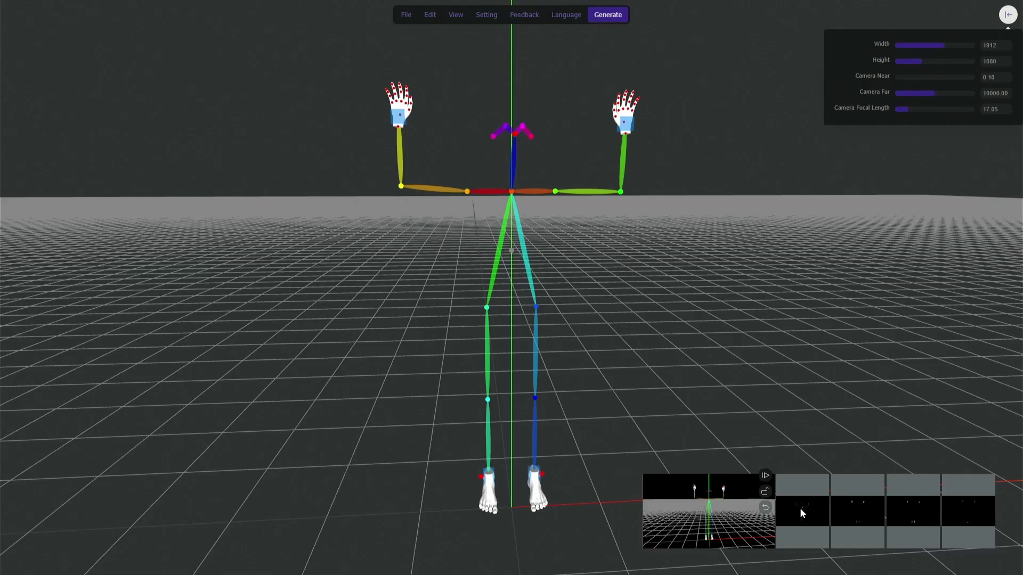
click(800, 508)
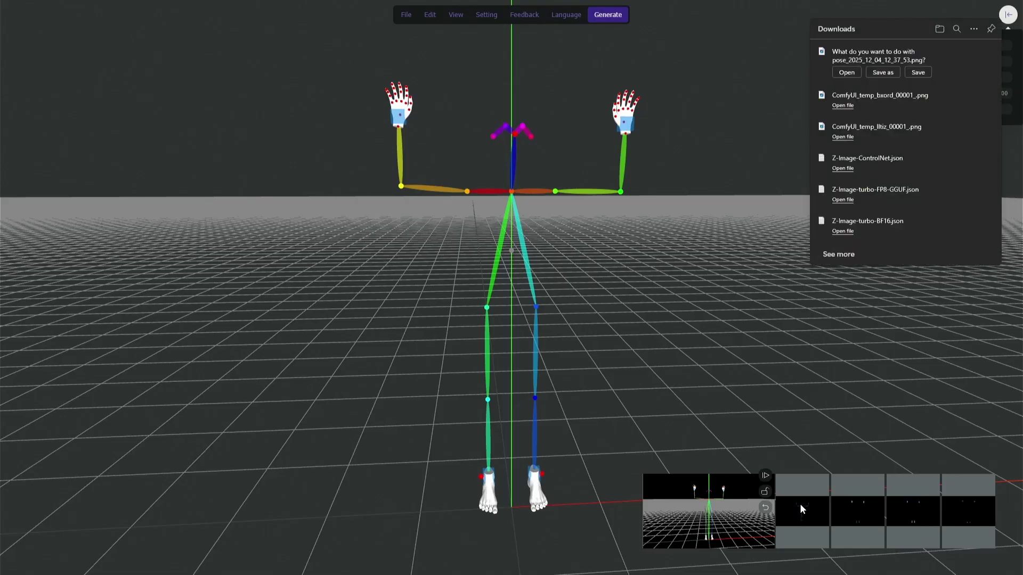
Step: Edit the downloaded pose in Microsoft Photos, cropping the right and bottom edges tightly around the skeleton
mouse_move(879, 61)
click(918, 72)
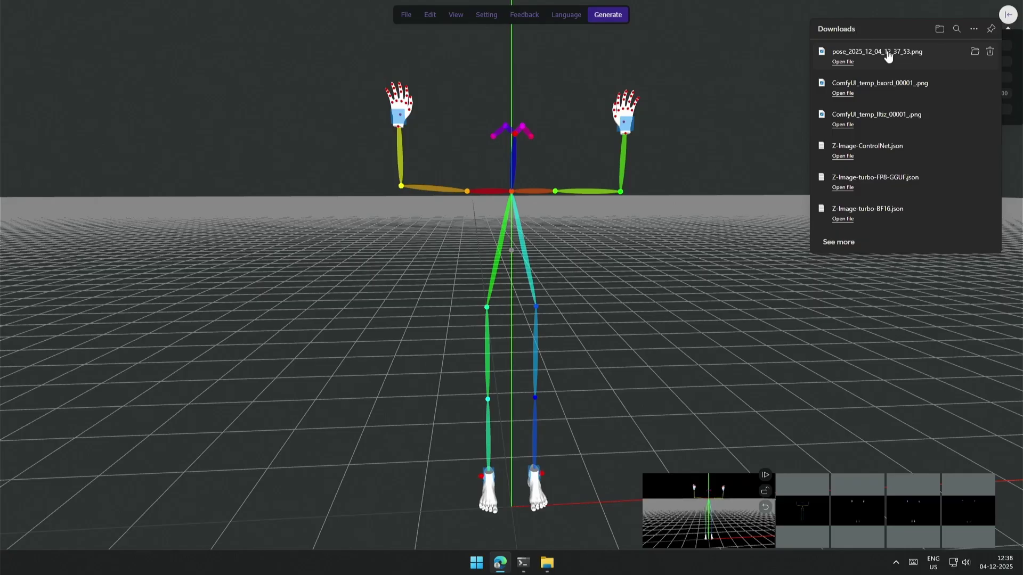
click(889, 57)
click(23, 69)
drag(560, 260, 428, 258)
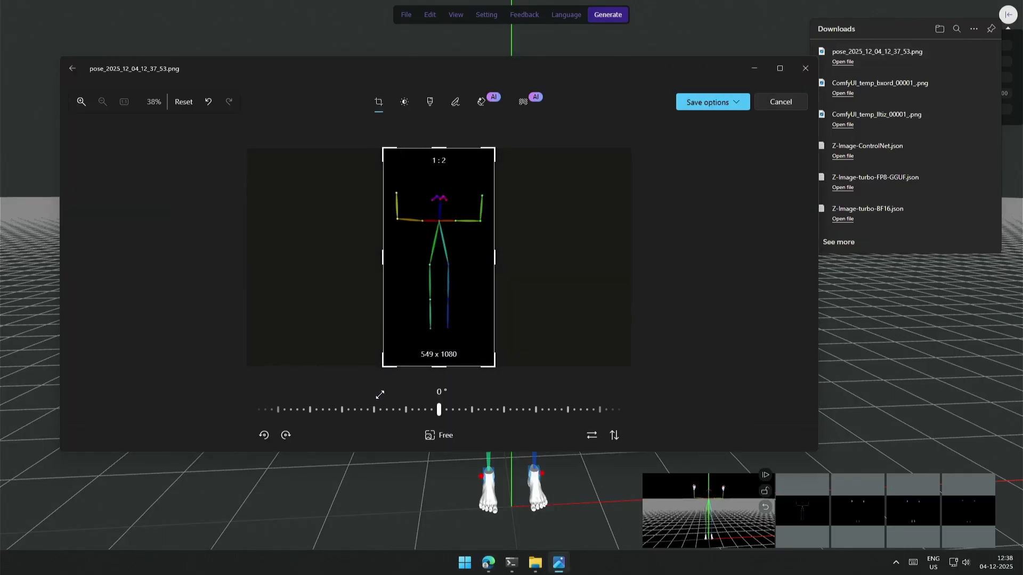
drag(439, 367, 443, 338)
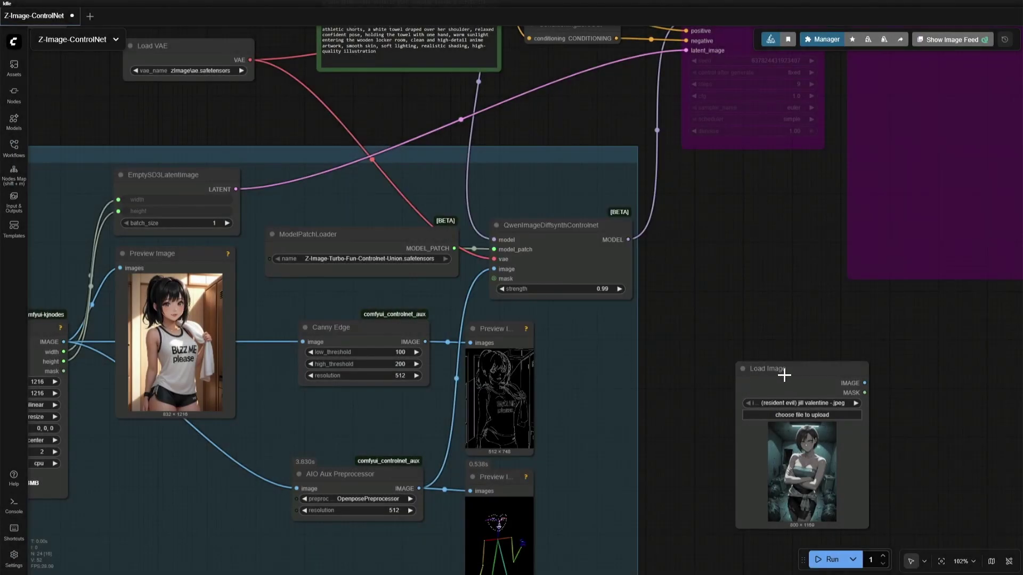
Step: Wire the Load Image pose output to the QwenImageDiffsynthControlnet image input and run the workflow
drag(796, 378, 703, 360)
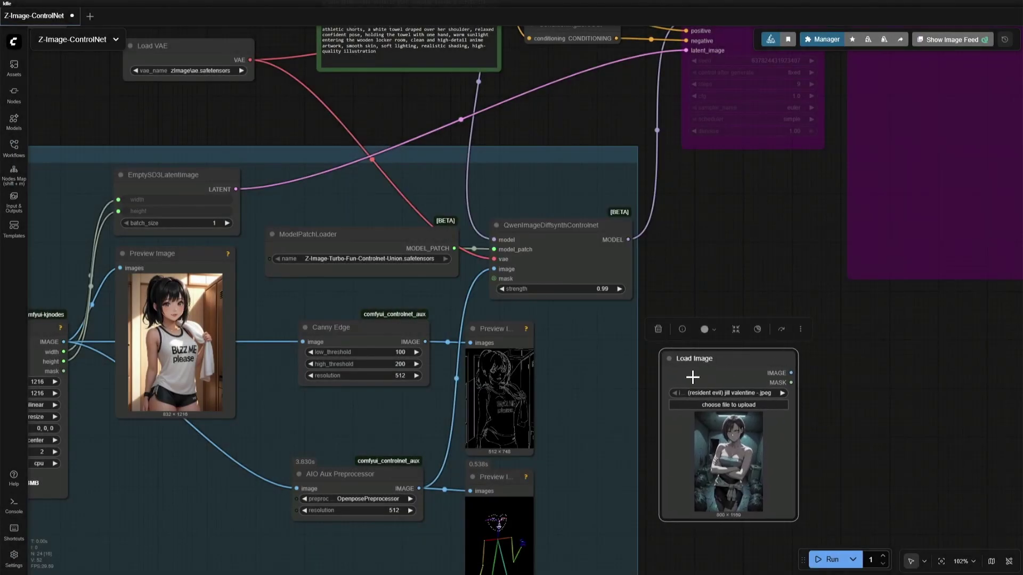
drag(494, 268, 791, 372)
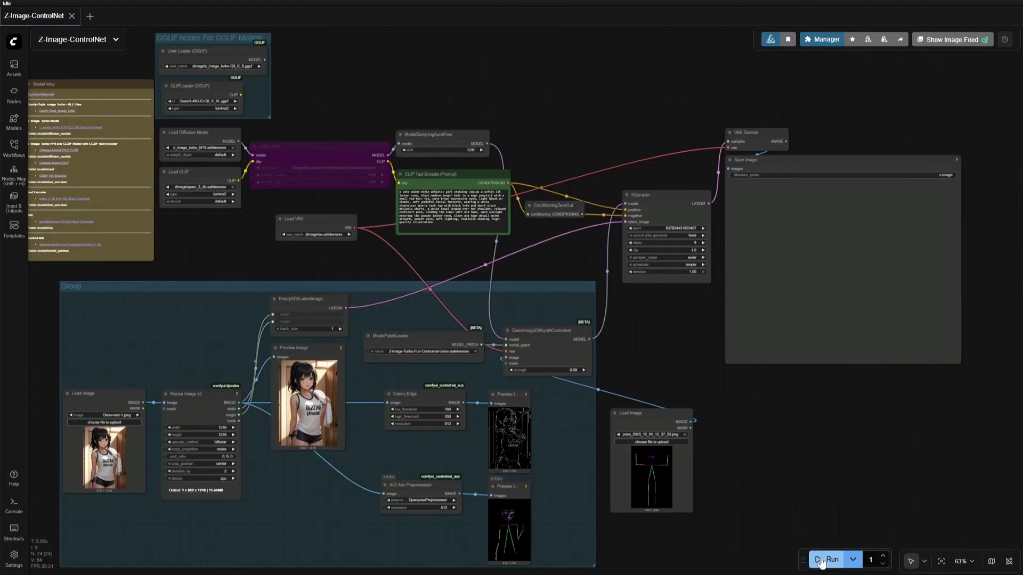
click(821, 561)
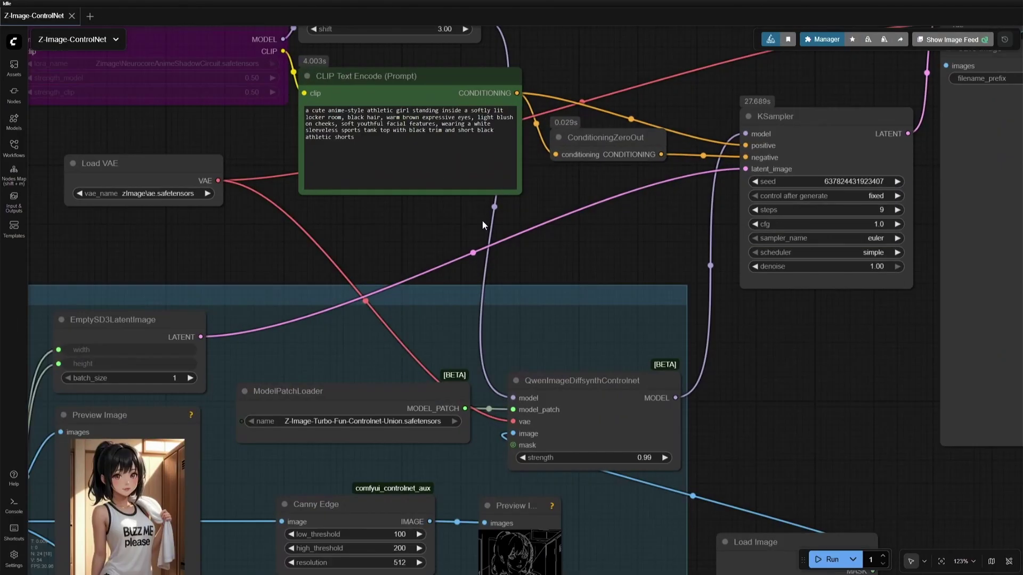
Step: Delete the prompt text after 'short black athletic shorts', removing the towel and lighting wording
triple_click(430, 160)
click(426, 169)
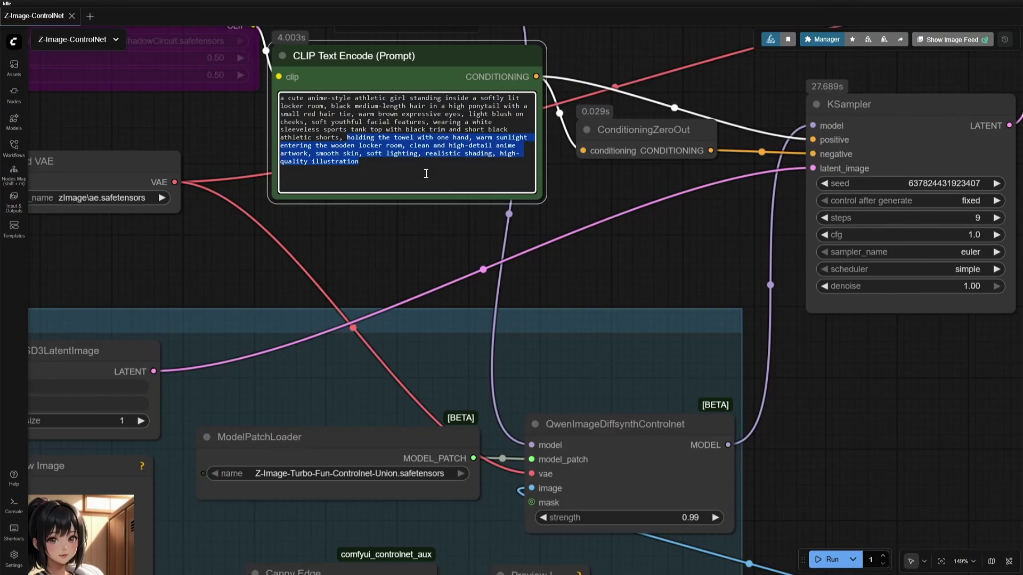
click(360, 144)
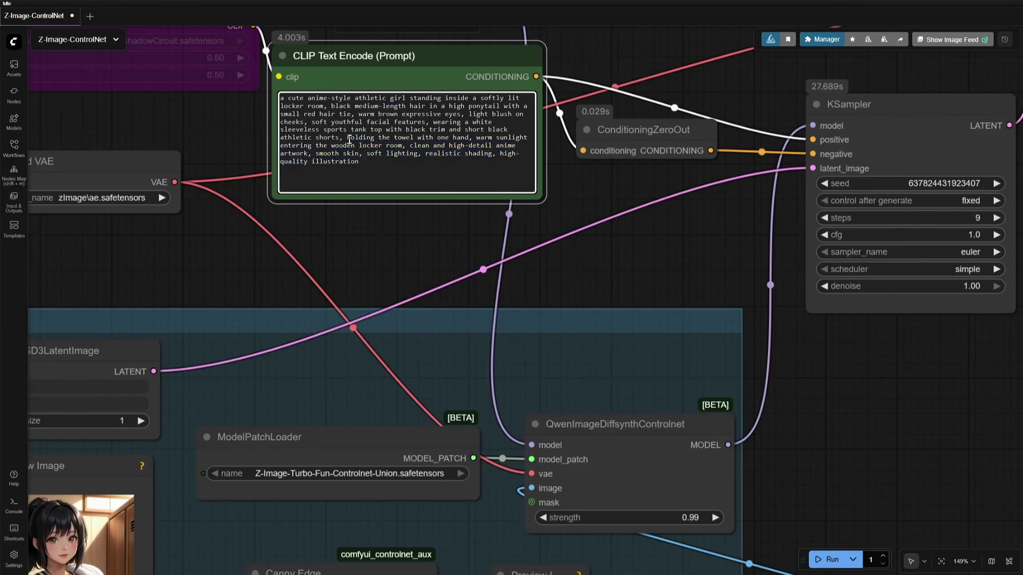
drag(349, 140, 474, 137)
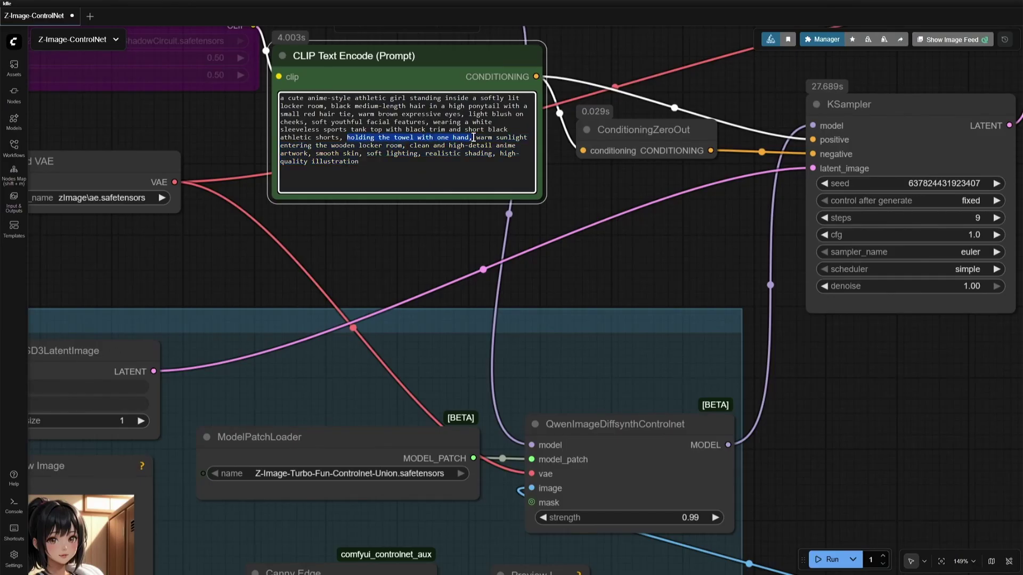
shift+click(456, 167)
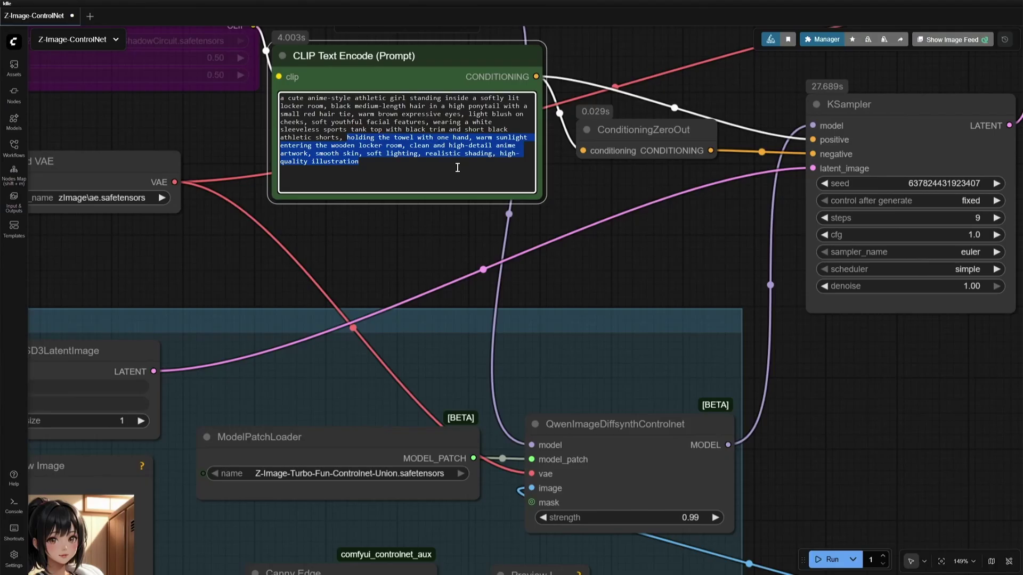
key(BackSpace)
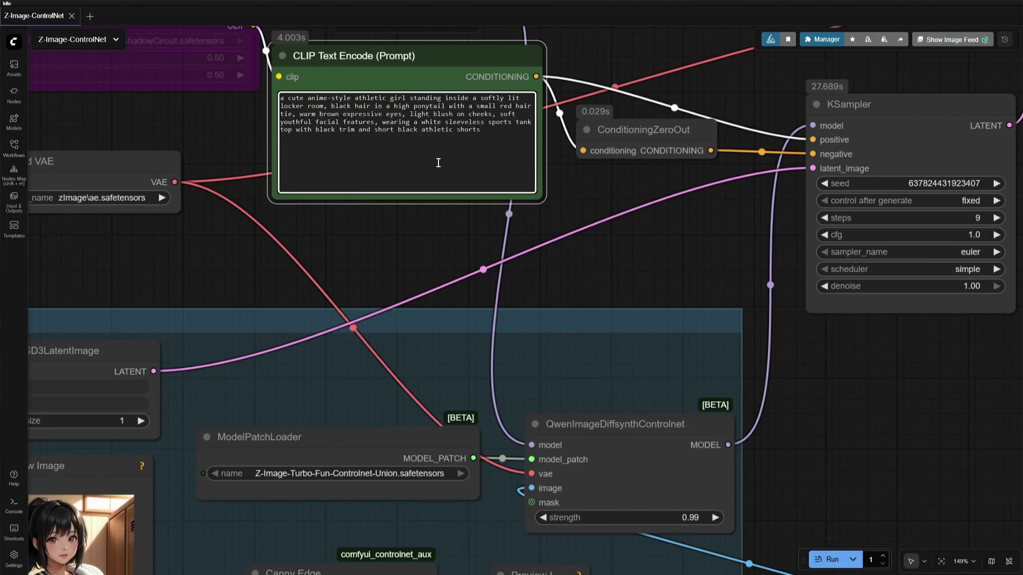
Step: Remove the word 'medium-length' from the prompt and download the flexing pose from openposes.com
double_click(377, 107)
text(medium-length)
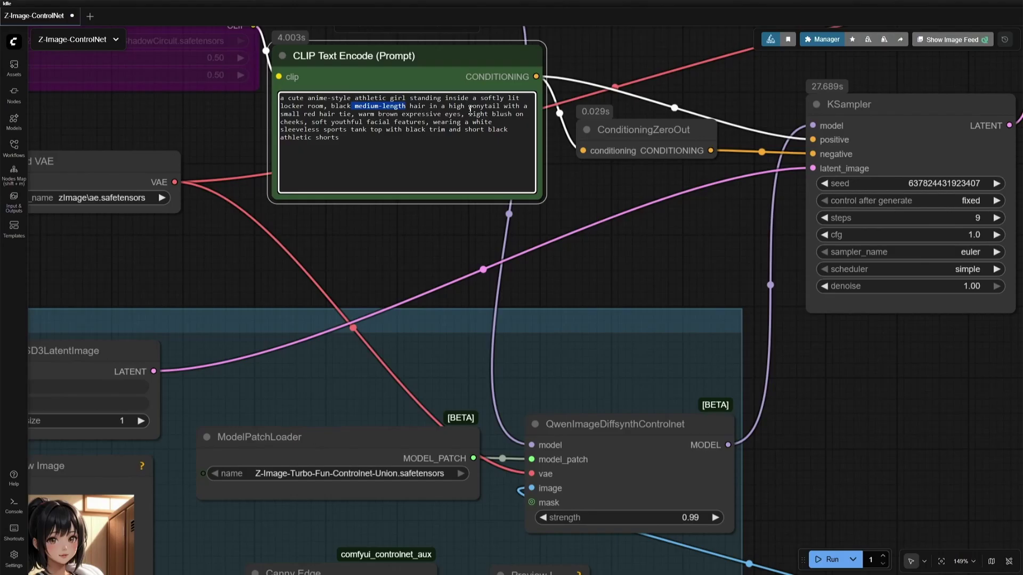
scroll(616, 260, down, 5)
scroll(697, 347, down, 3)
scroll(631, 362, up, 2)
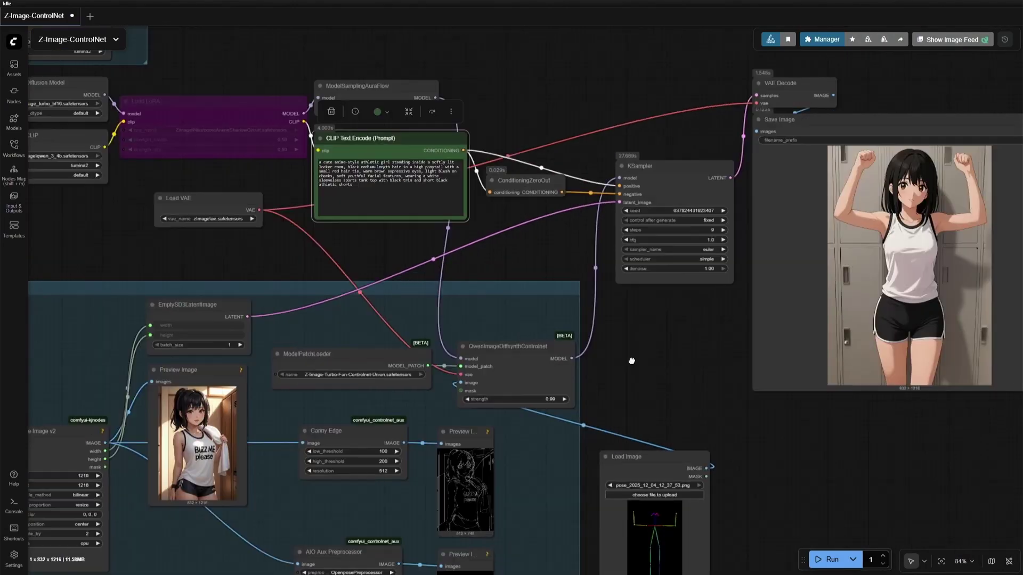
drag(632, 362, 435, 347)
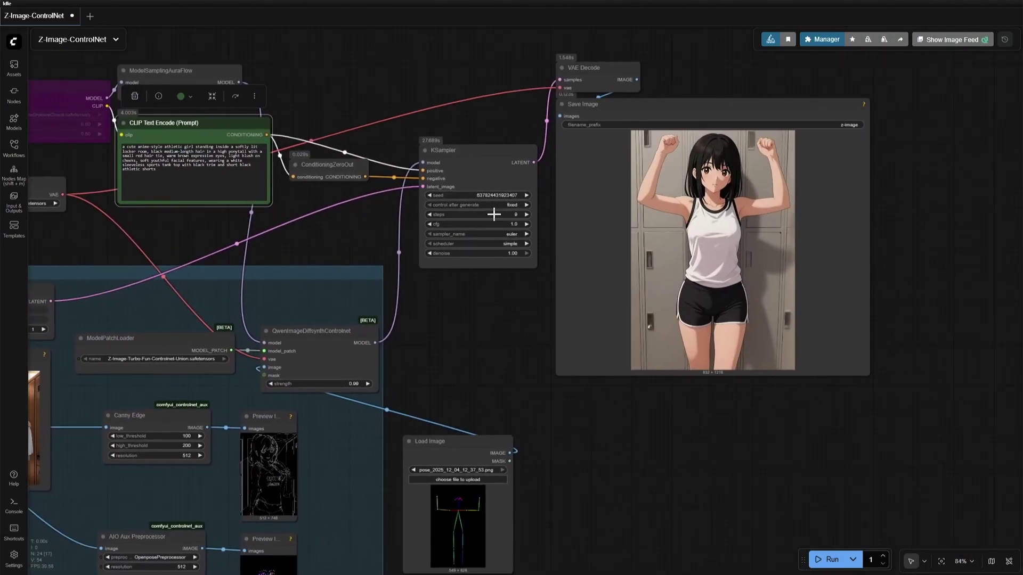
drag(494, 214, 502, 219)
scroll(320, 200, up, 6)
scroll(338, 212, up, 3)
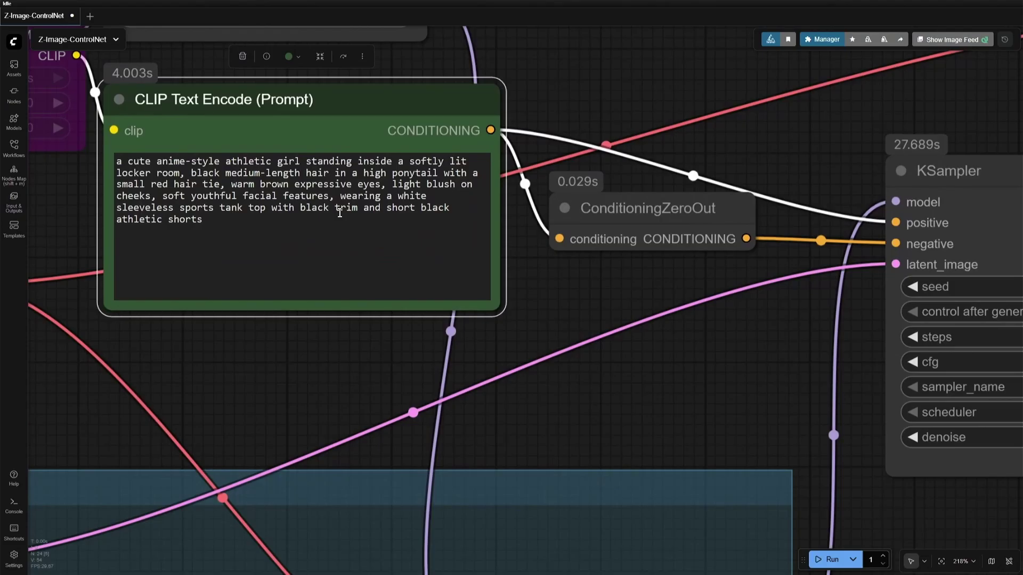
key(ctrl+z)
click(335, 245)
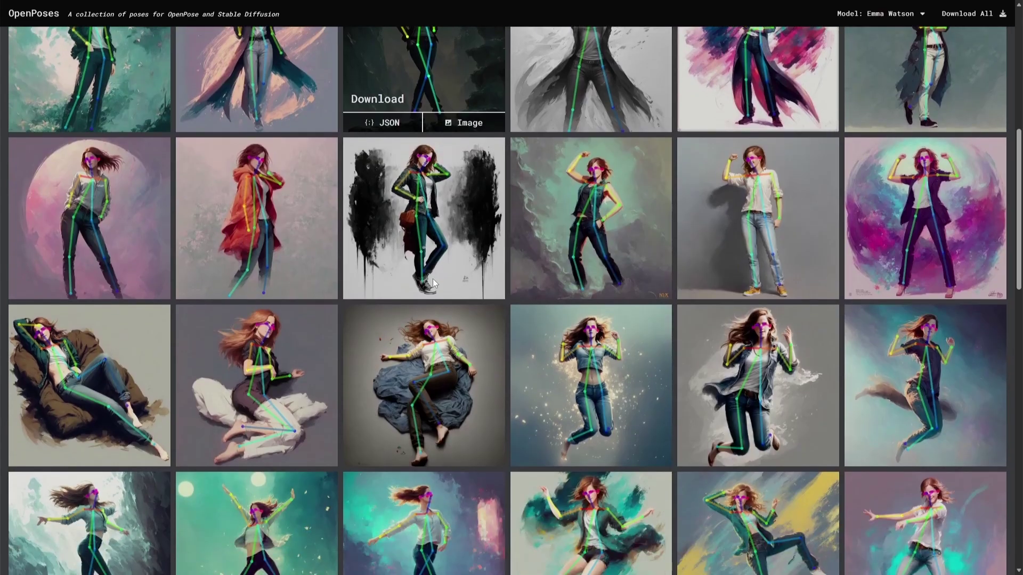
mouse_move(590, 218)
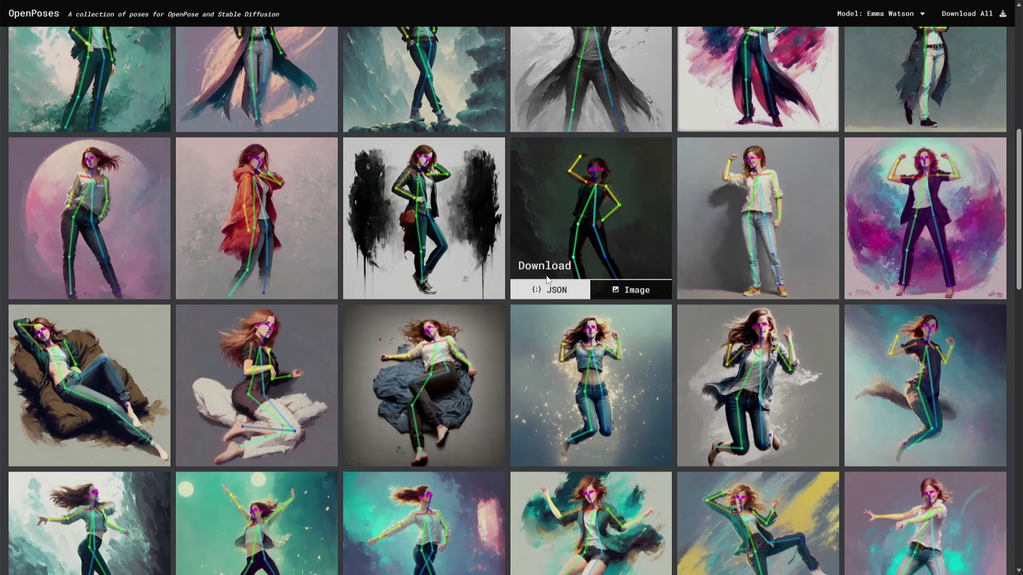
click(632, 290)
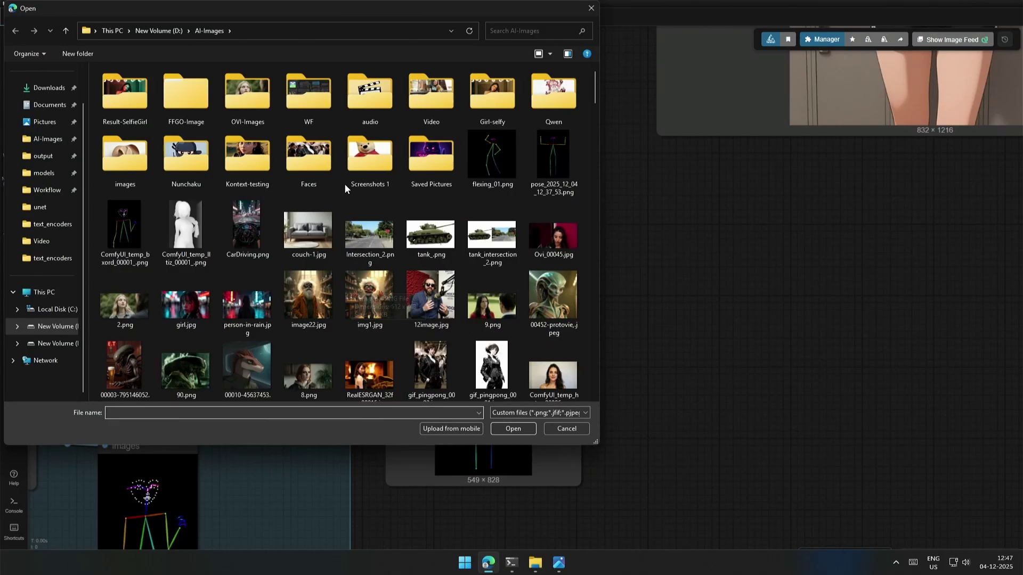
scroll(510, 186, down, 3)
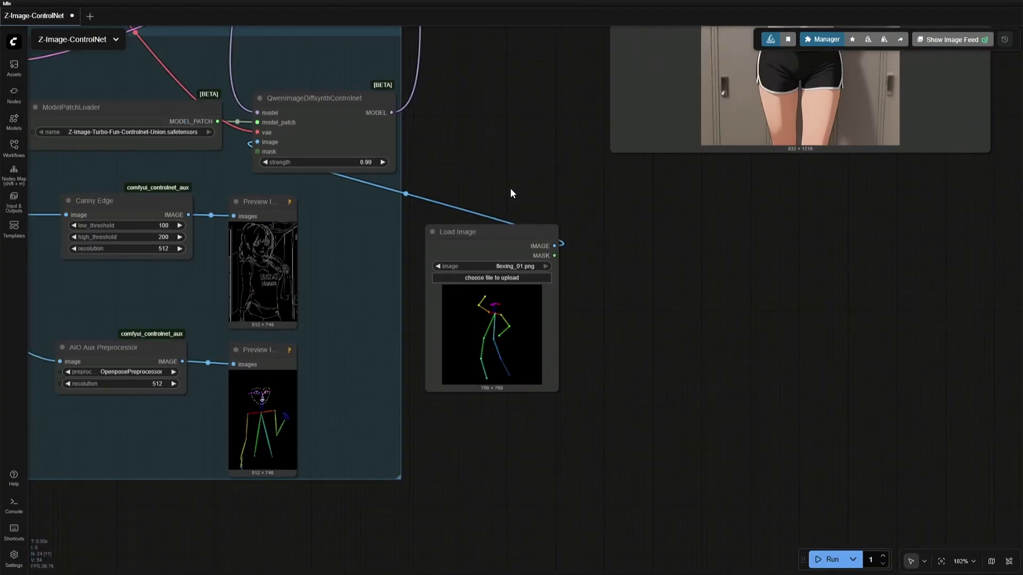
scroll(511, 187, down, 3)
Step: Pan the graph from the full workflow back toward the prompt node
drag(496, 172, 546, 361)
scroll(487, 230, down, 2)
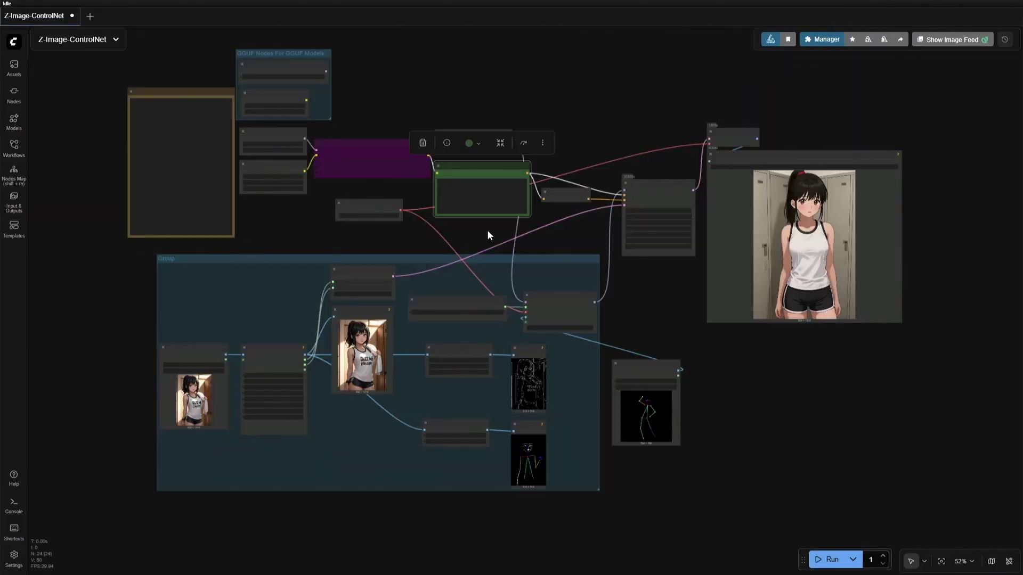
scroll(485, 236, up, 5)
mouse_move(485, 238)
mouse_down()
mouse_move(443, 346)
mouse_move(409, 381)
mouse_up()
scroll(443, 347, up, 2)
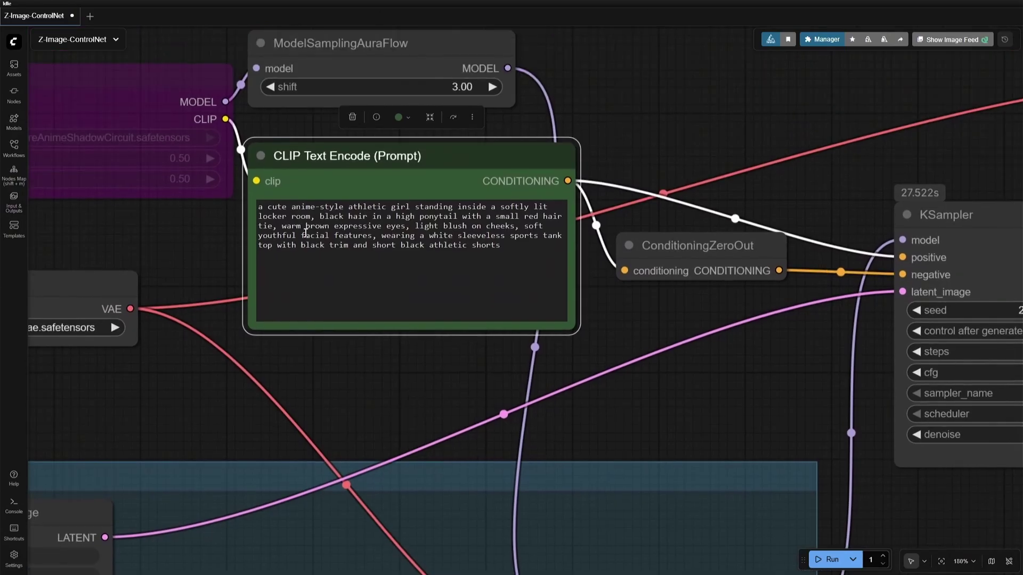
Step: Select the word 'standing' in the prompt to adjust it for the new pose
double_click(432, 208)
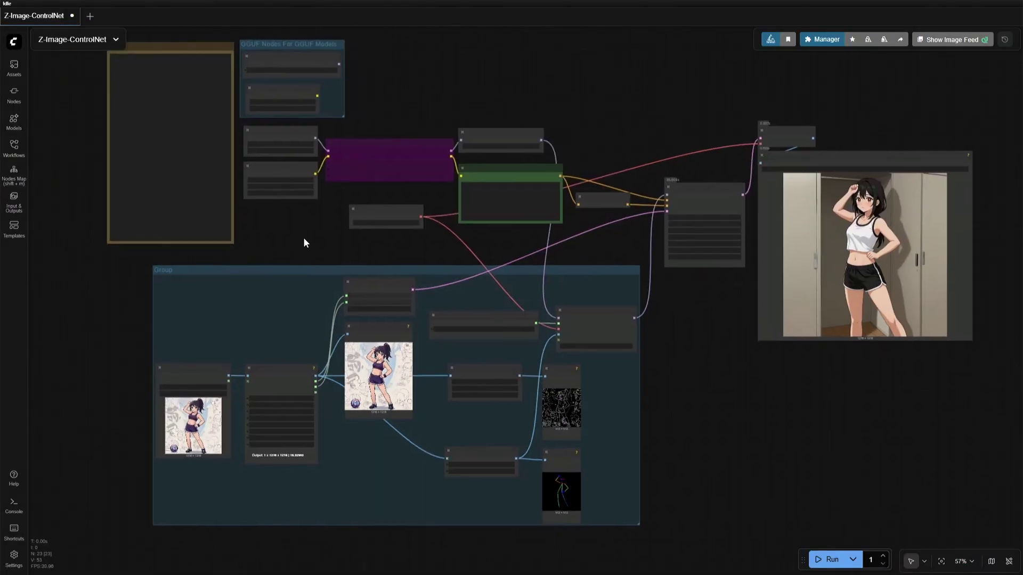
Step: Pan across the graph to review the notes node with its OpenPose links
drag(303, 238, 254, 232)
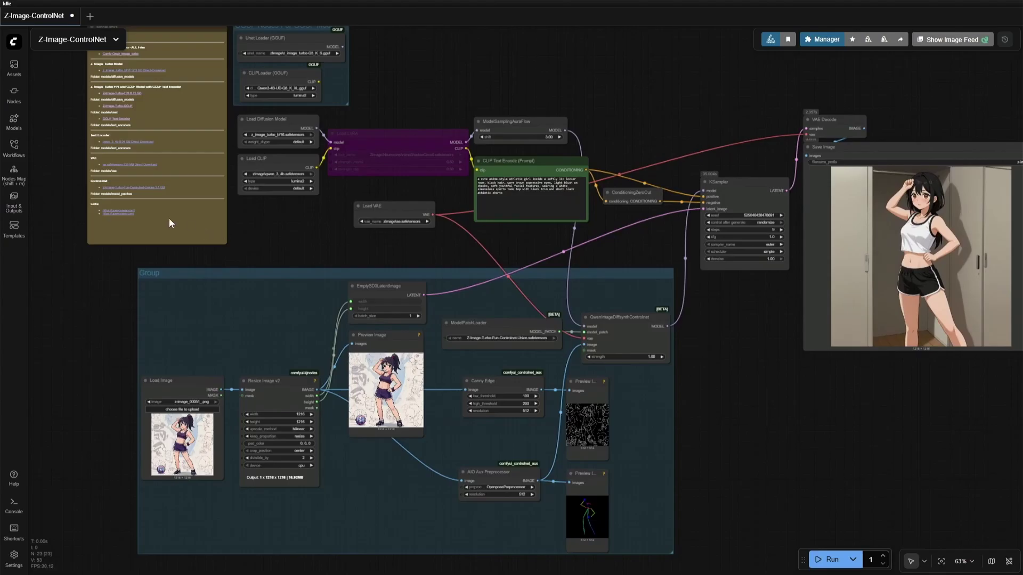
scroll(262, 247, up, 3)
scroll(250, 243, up, 3)
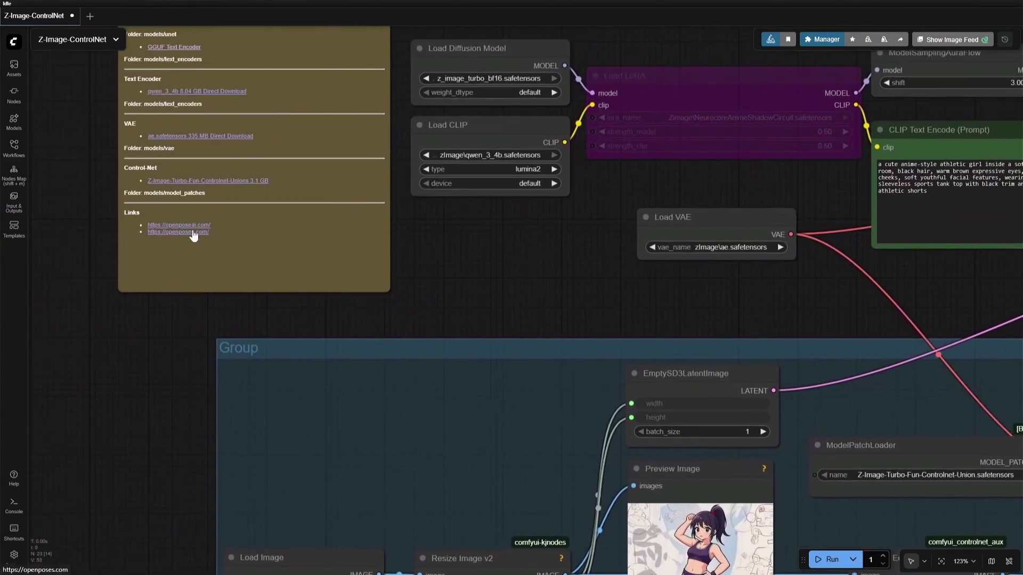
scroll(413, 272, down, 5)
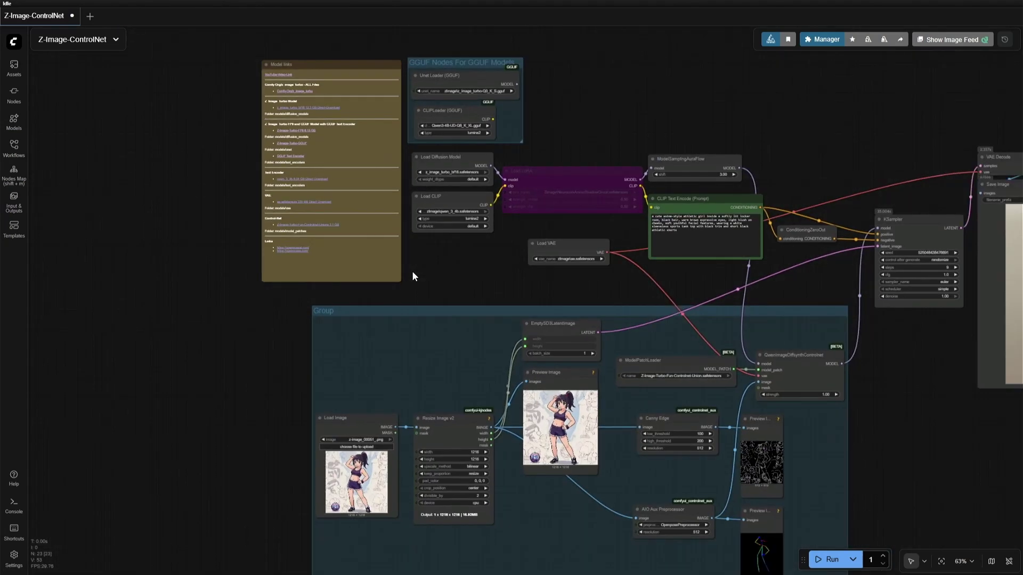
mouse_move(414, 271)
mouse_down()
mouse_move(295, 251)
mouse_move(288, 238)
mouse_up()
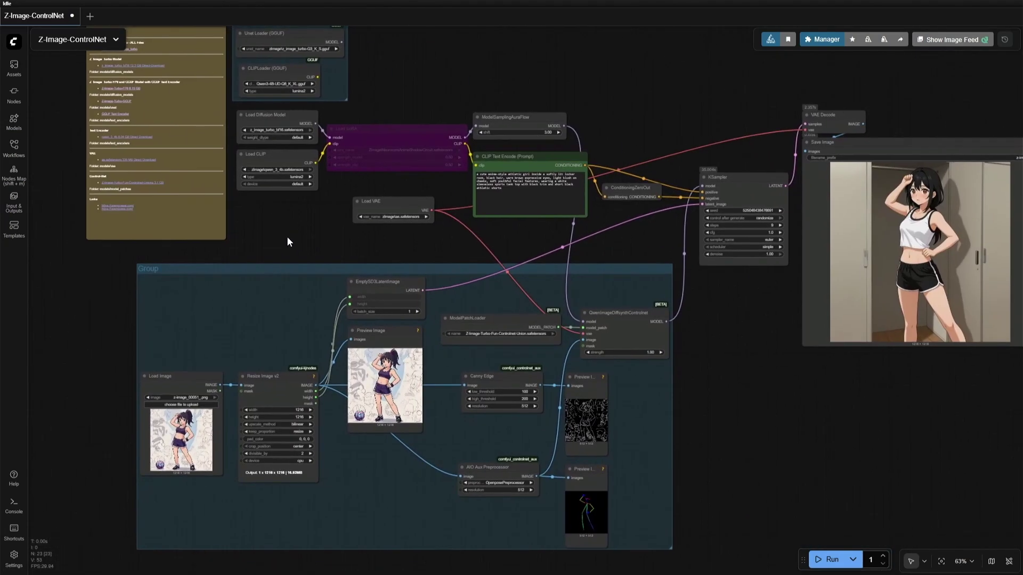